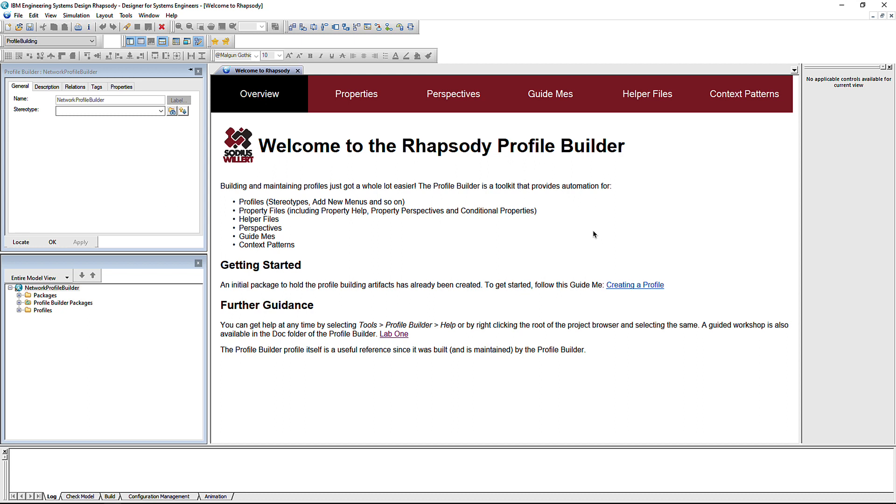
Open the Creating a Profile Guide Me and examine its steps from the introduction through adding stereotypes and constraints
left_click(636, 289)
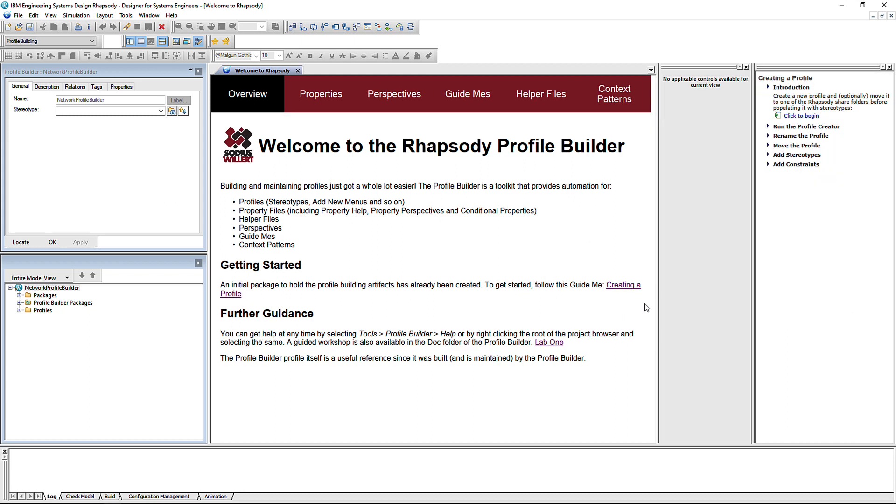
left_click(818, 120)
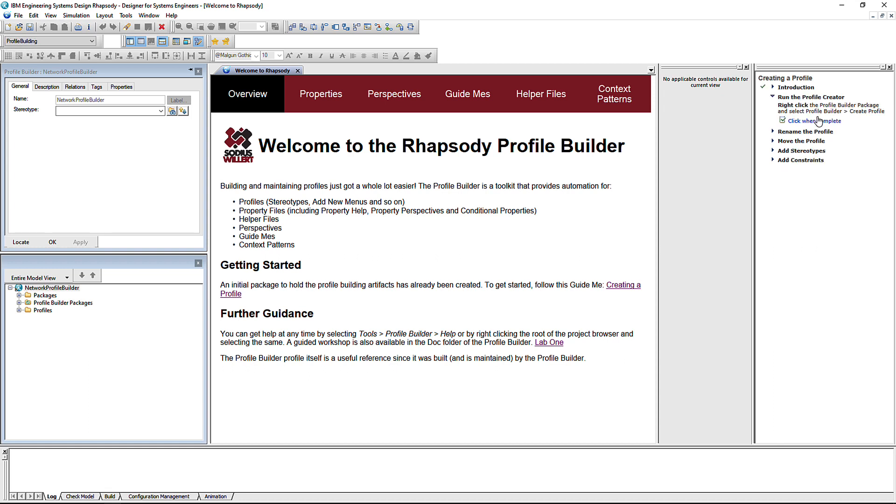
left_click(812, 123)
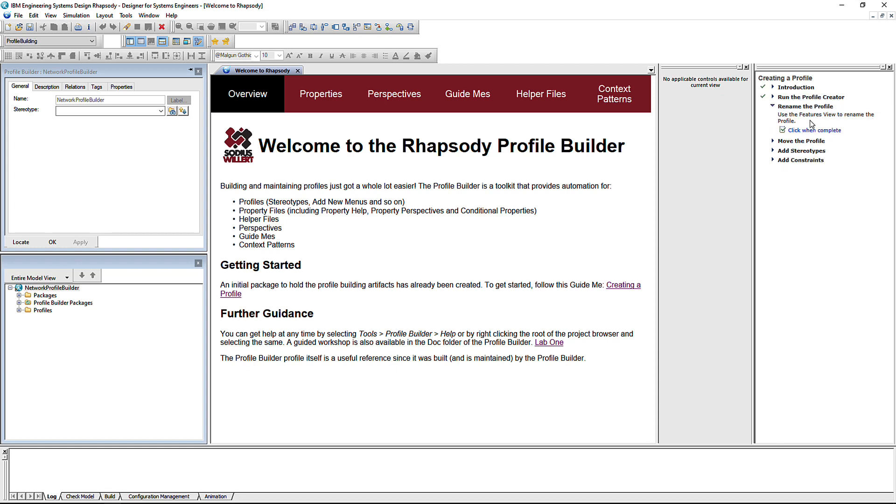
left_click(773, 141)
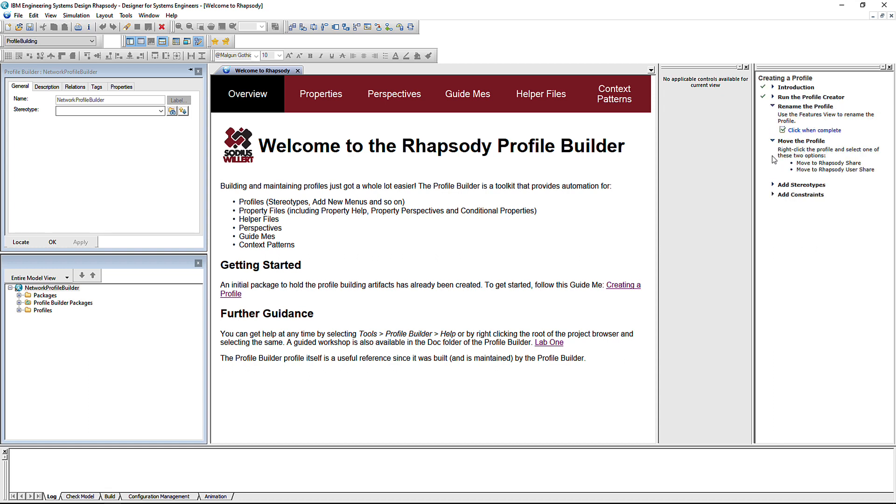
left_click(773, 195)
left_click(773, 186)
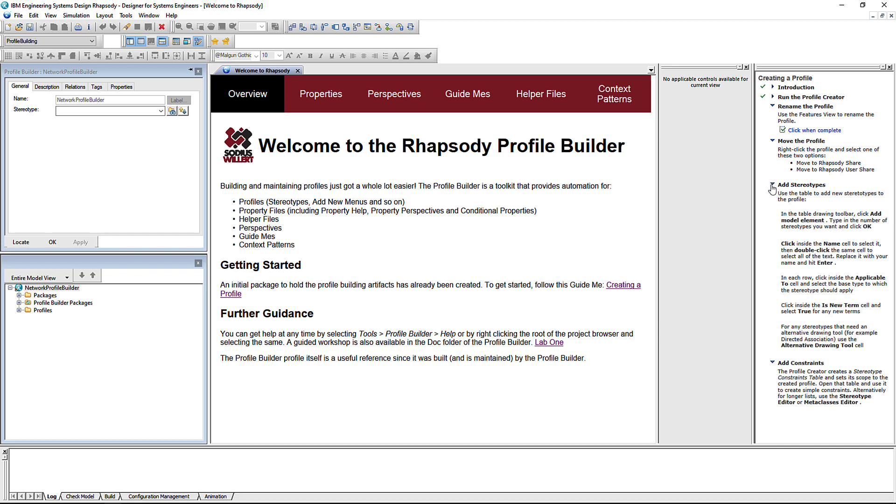
View the option for opening a Guide-Me from a file, and close the Creating a Profile guide
left_click(172, 16)
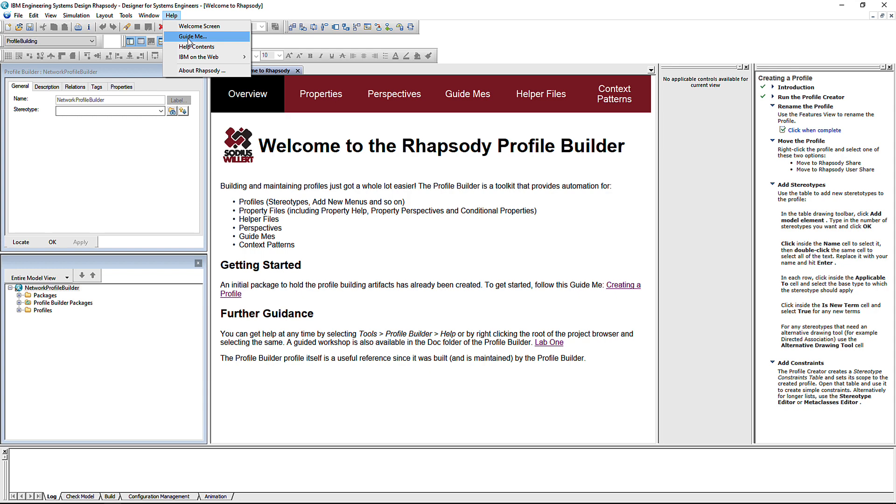
left_click(189, 37)
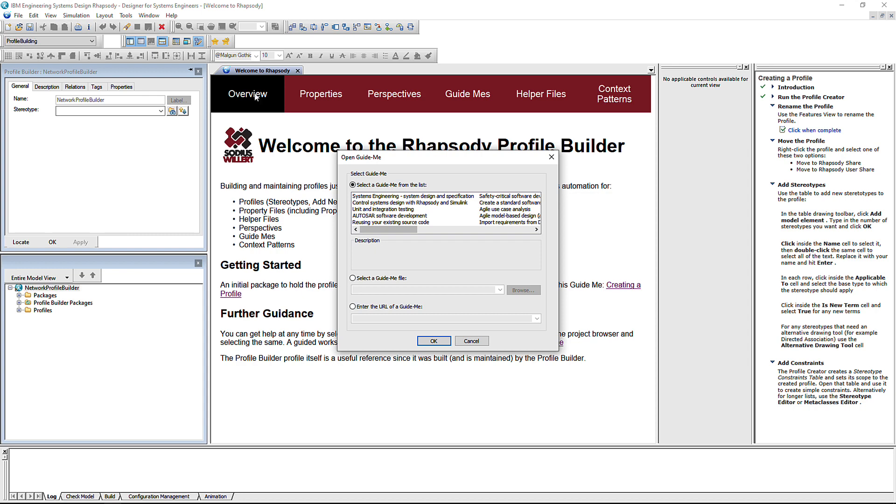
left_click(353, 278)
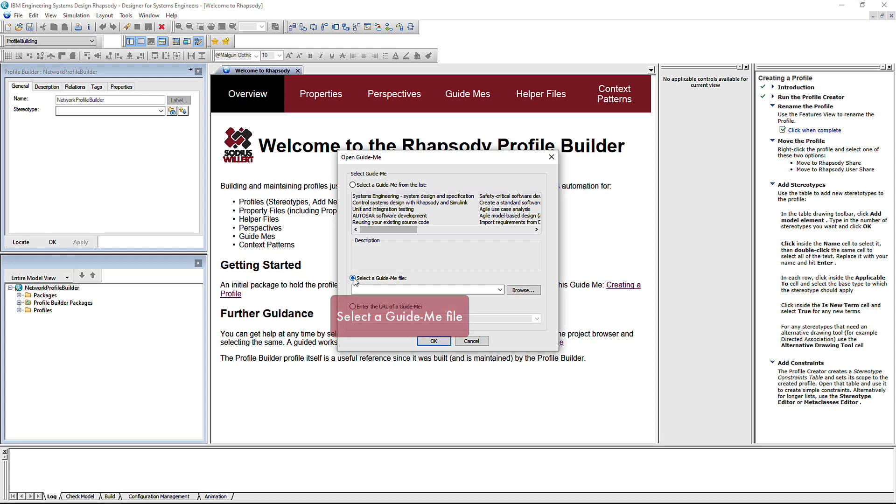
left_click(473, 341)
left_click(890, 67)
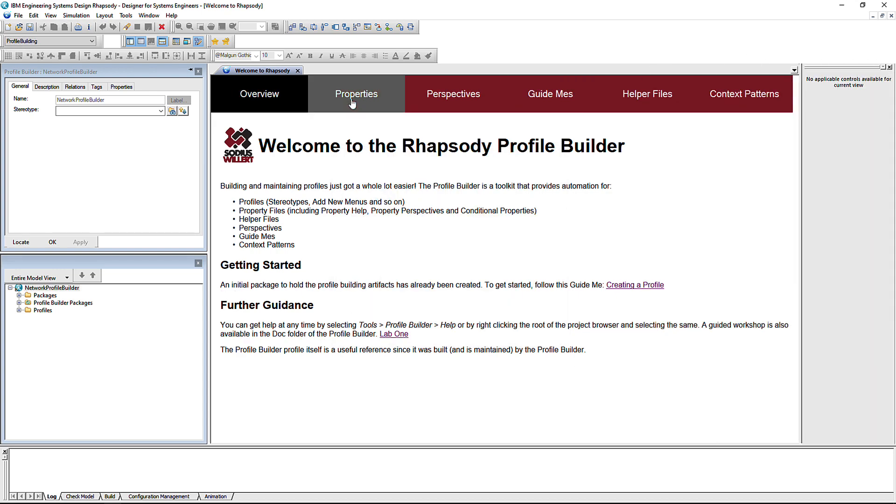
Add a Guide Me Package named "Network Guide Mes" to the ProfileBuildingArtifacts package
left_click(19, 303)
right_click(96, 312)
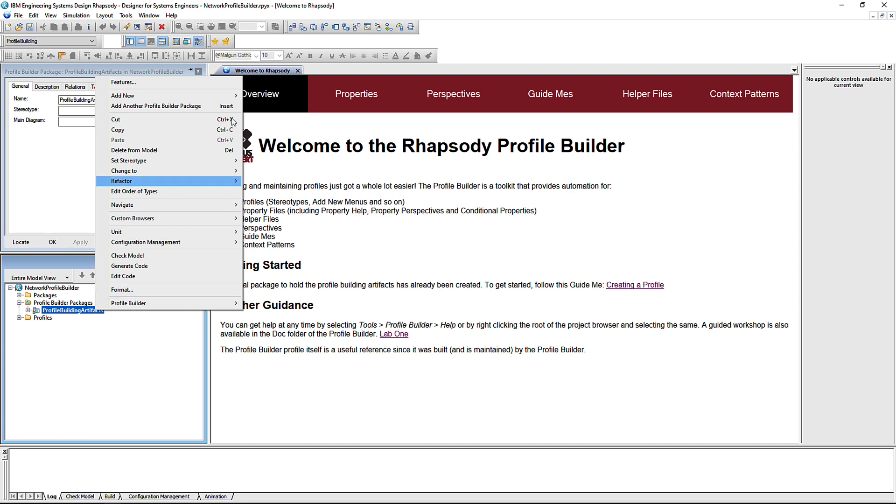
mouse_move(225, 97)
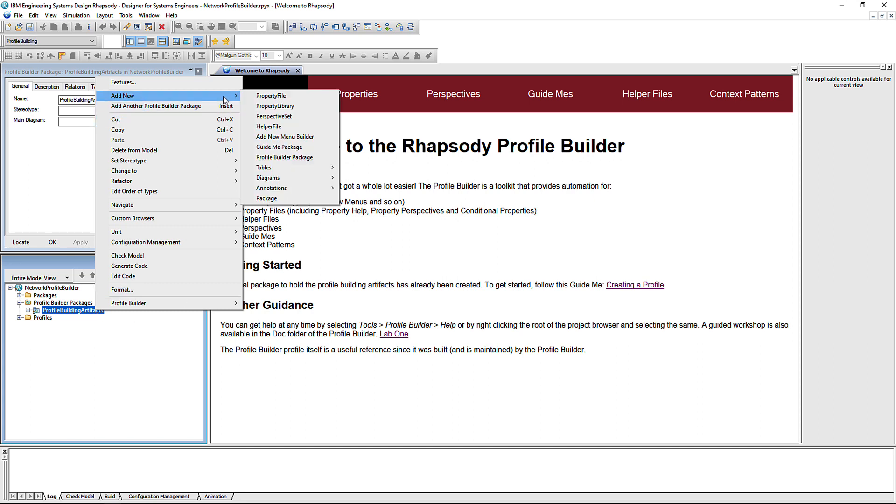
left_click(283, 146)
type("Netwo")
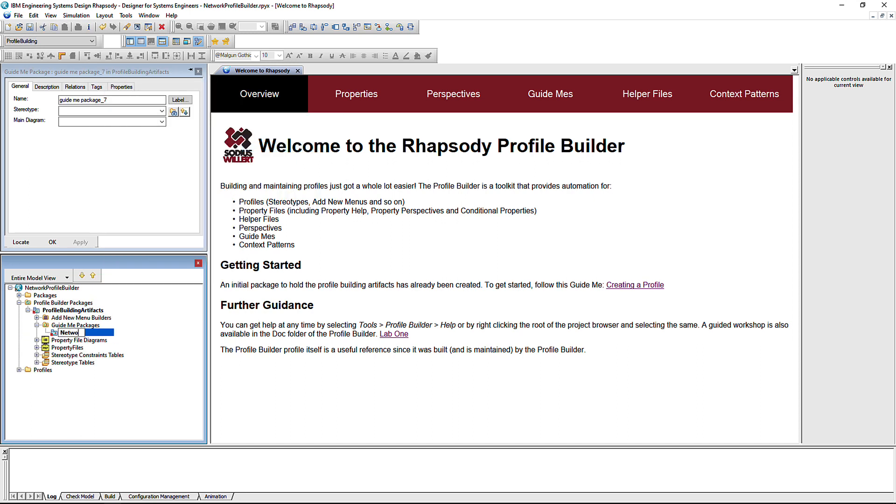
type("rk Guide Mes")
key("Return")
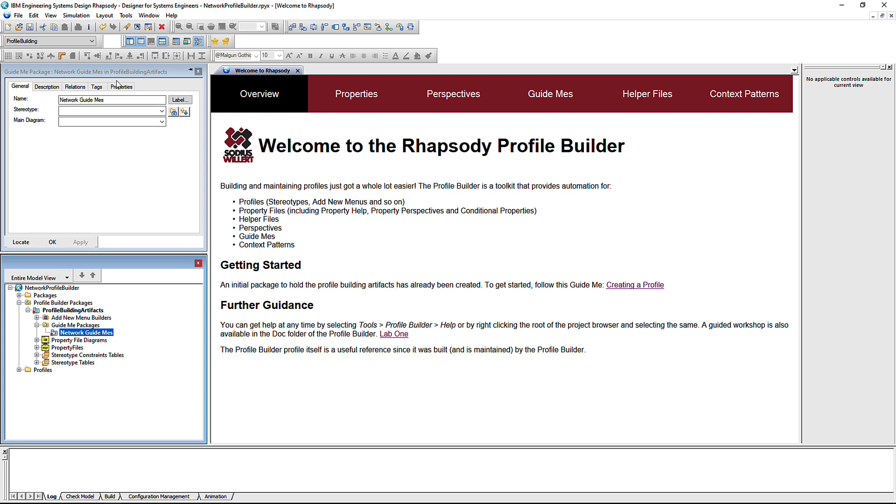
Set the root Guide Me package tag of Network Guide Mes to the Networks profile and apply it
left_click(101, 87)
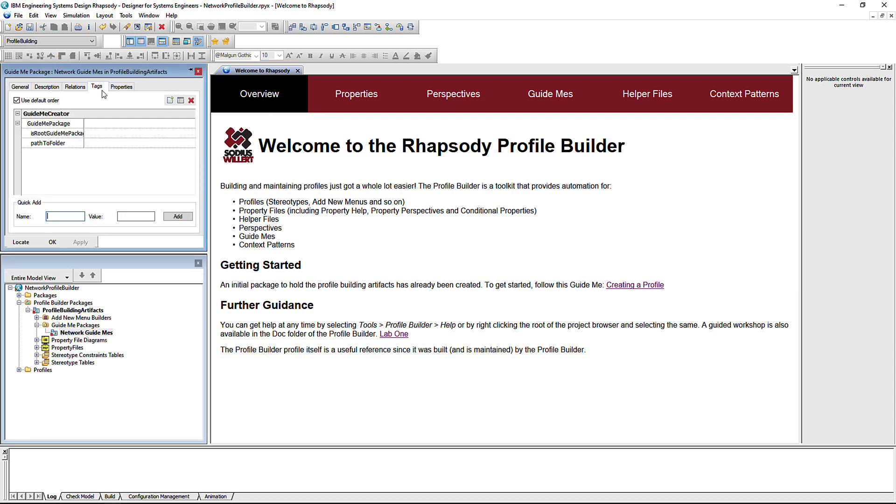
left_click(140, 136)
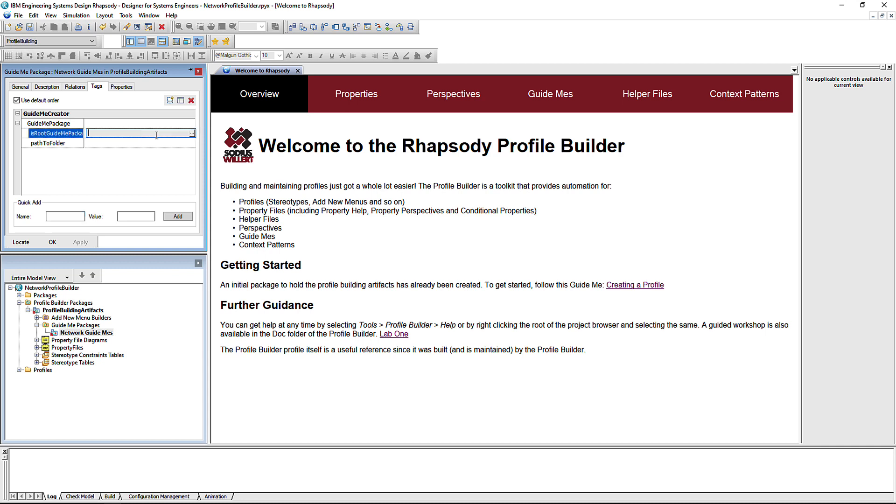
left_click(192, 133)
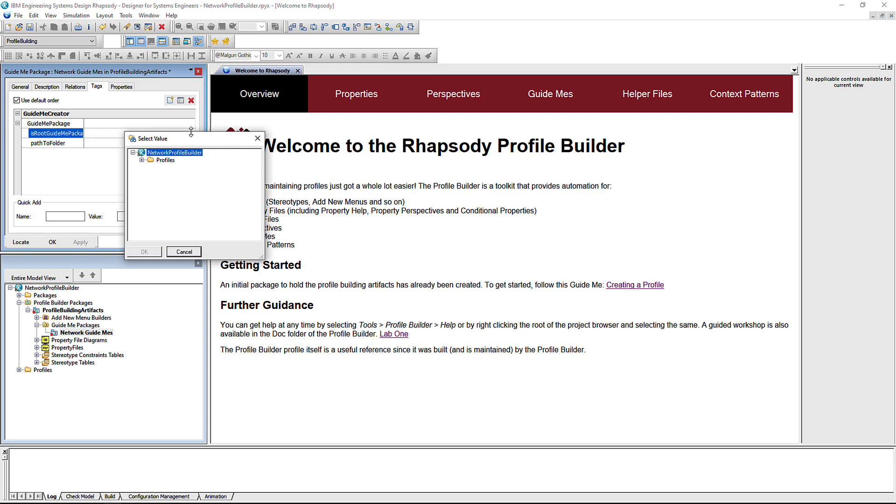
left_click(142, 160)
left_click(177, 176)
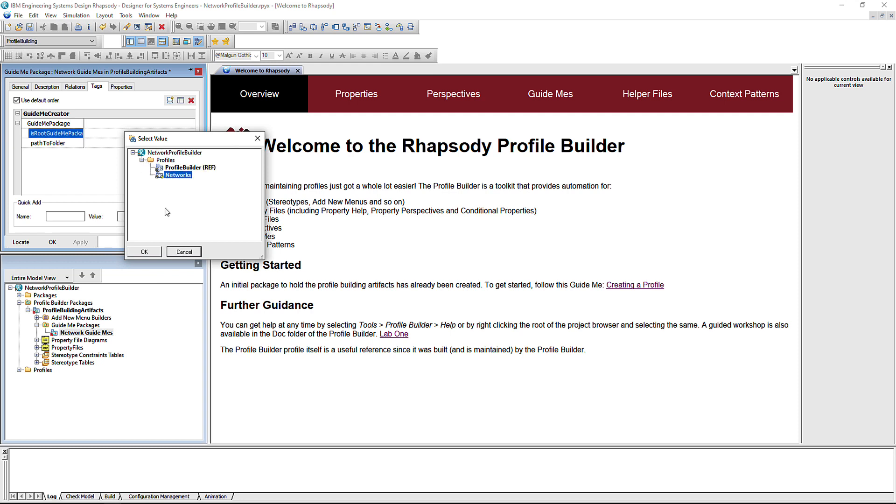
left_click(145, 252)
left_click(80, 242)
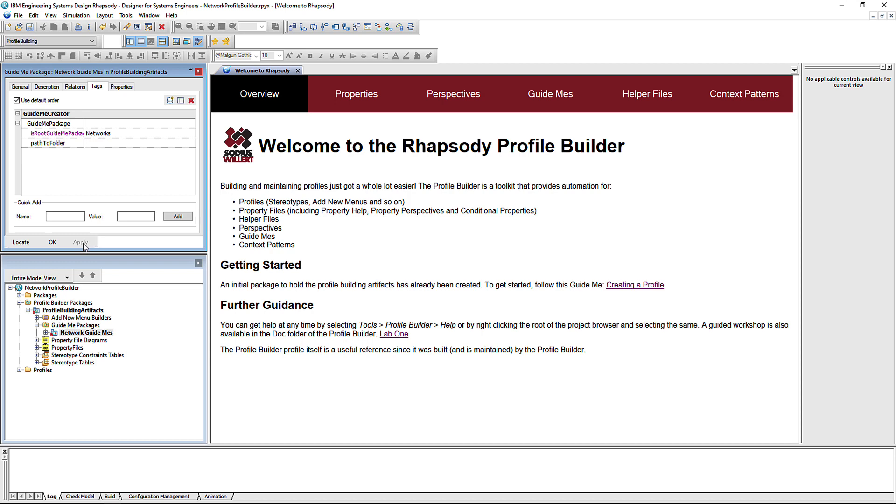
Add a Guide Me Diagram named "Getting Started" to the Network Guide Mes package
right_click(104, 333)
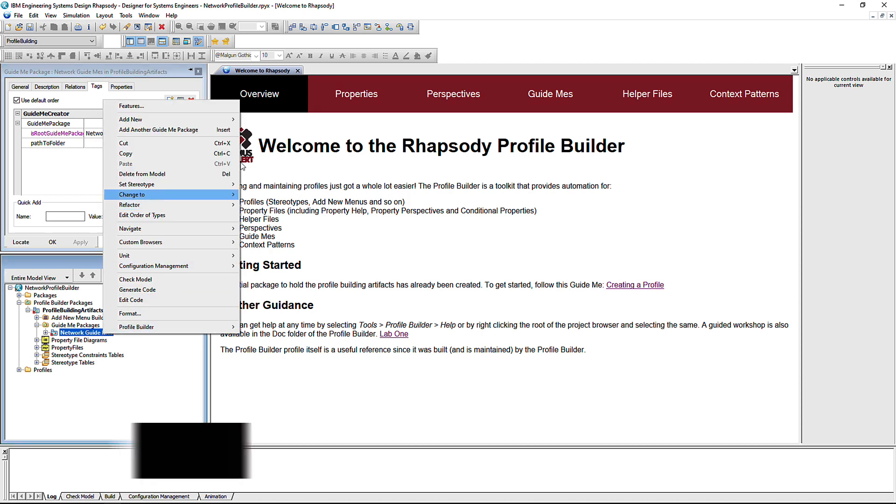
mouse_move(236, 122)
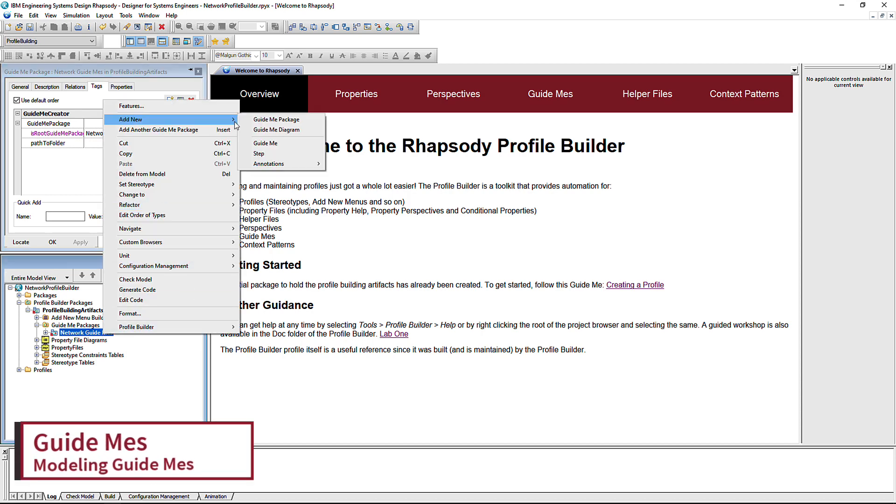
left_click(262, 130)
type("Getting Started")
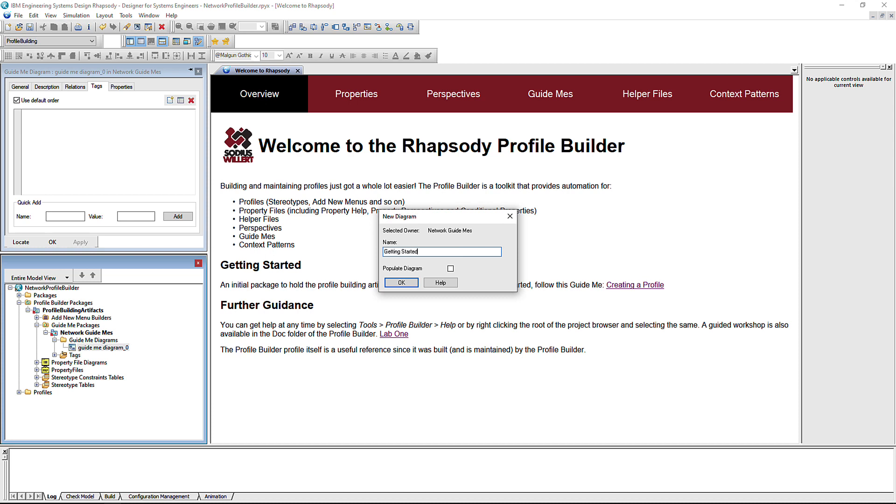
key("Return")
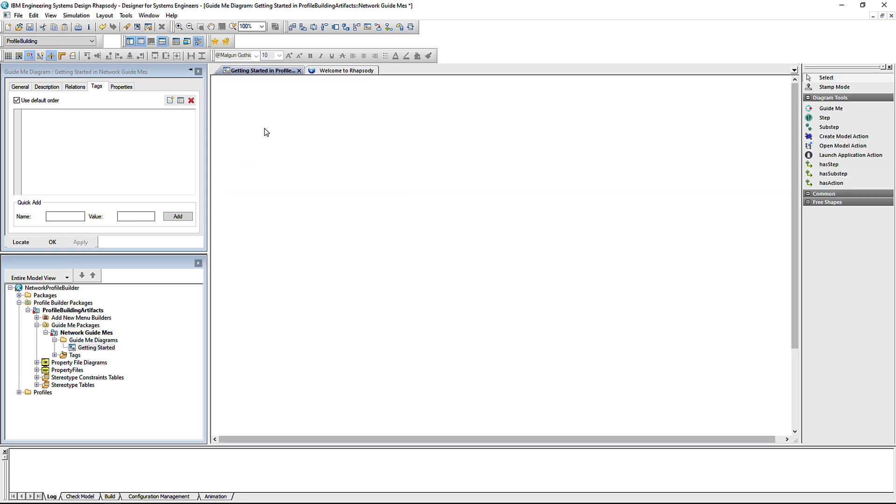
Draw a Guide Me element named "Getting Started" in the upper-left area of the diagram
left_click(821, 111)
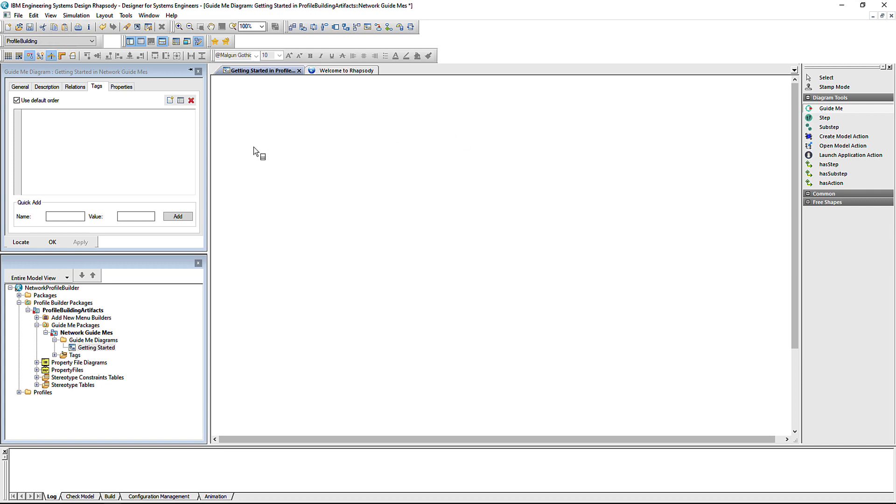
left_click_drag(239, 113, 273, 169)
type("Get")
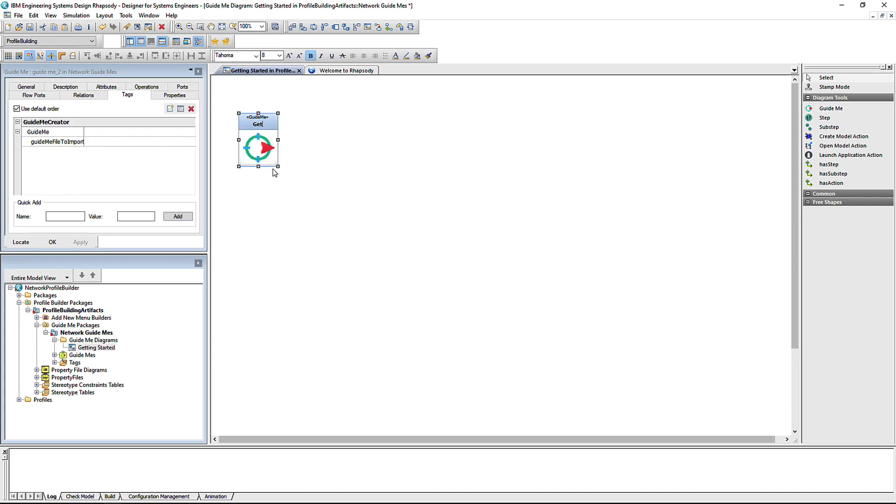
type("ting Started")
key("Return")
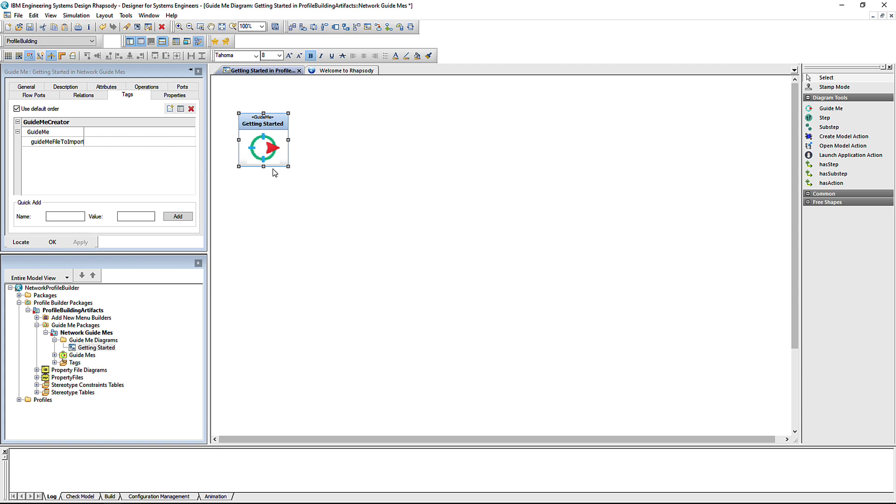
Set the Getting Started Guide Me's description to "This Guide Me walks you through building a simple network" and apply it
left_click(76, 89)
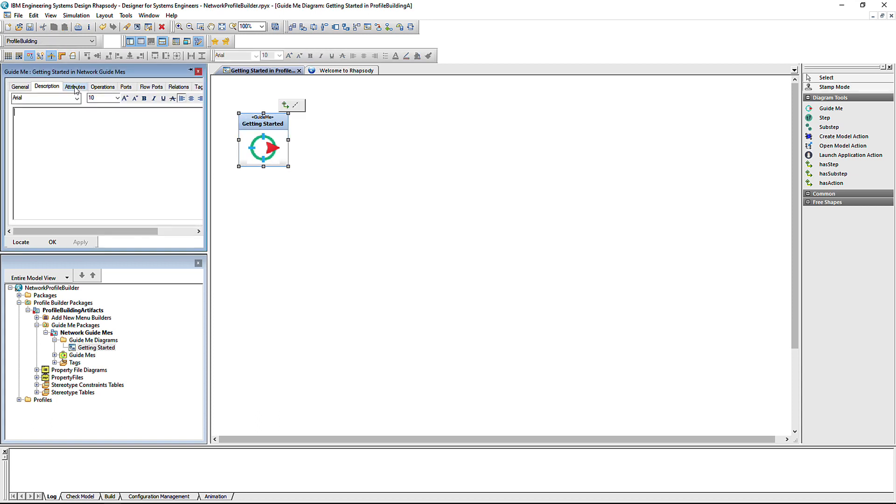
type("This Guide Me walks you through building a simple network")
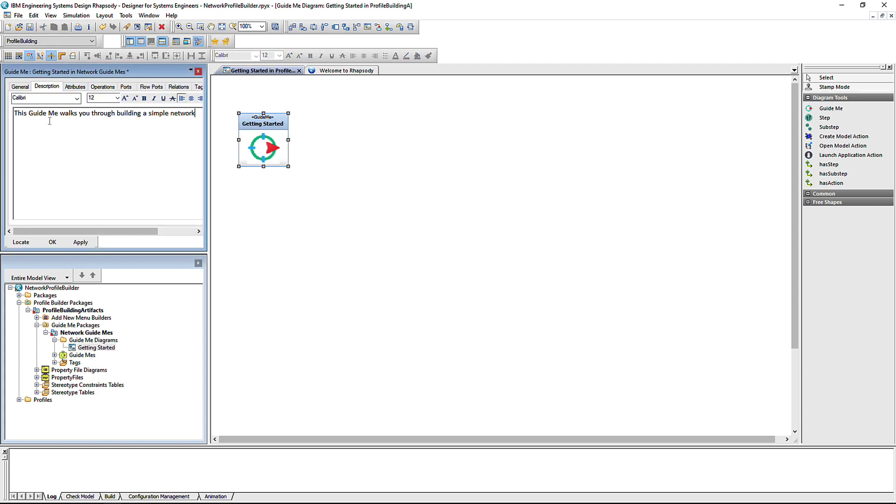
left_click(80, 242)
Generate the Guide Me XML file from the Network Guide Mes package with Profile Builder
right_click(107, 334)
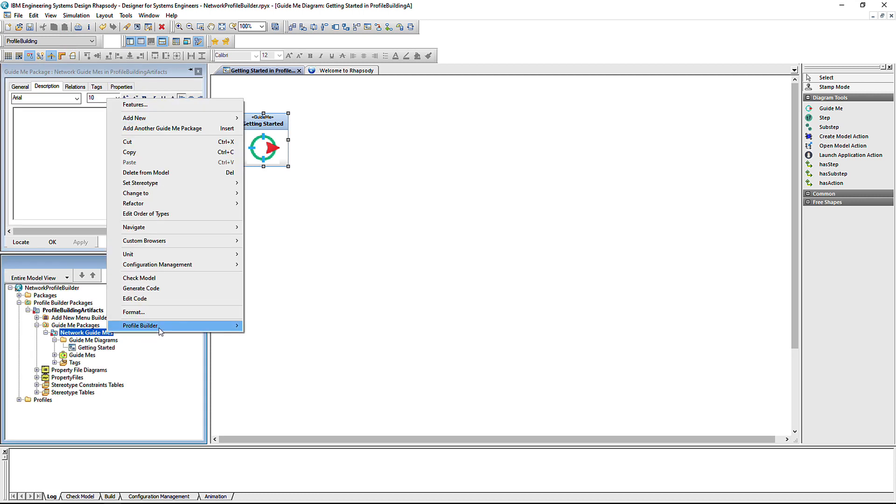
mouse_move(164, 331)
left_click(282, 327)
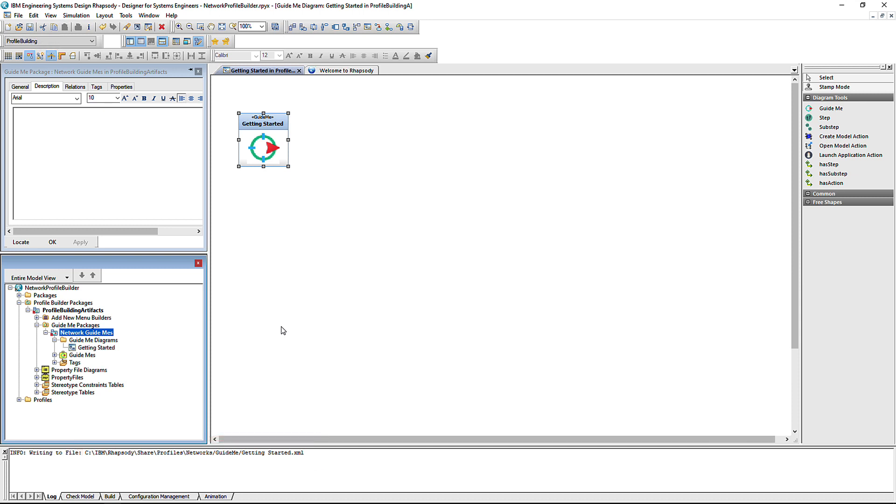
Open the generated Getting Started.xml in Notepad++ using its logged path in File Explorer, examine its contents, and return to Rhapsody
left_click(305, 452)
left_click_drag(305, 453, 85, 453)
key("ctrl+c")
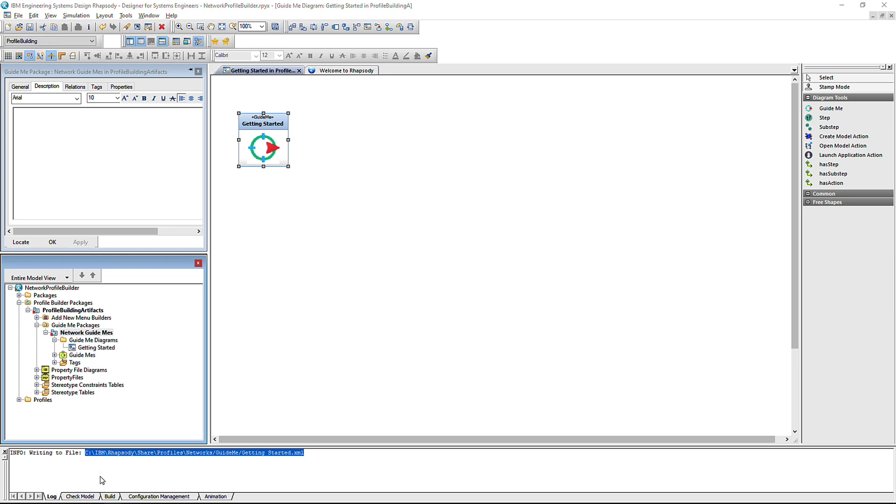
key("alt+Tab")
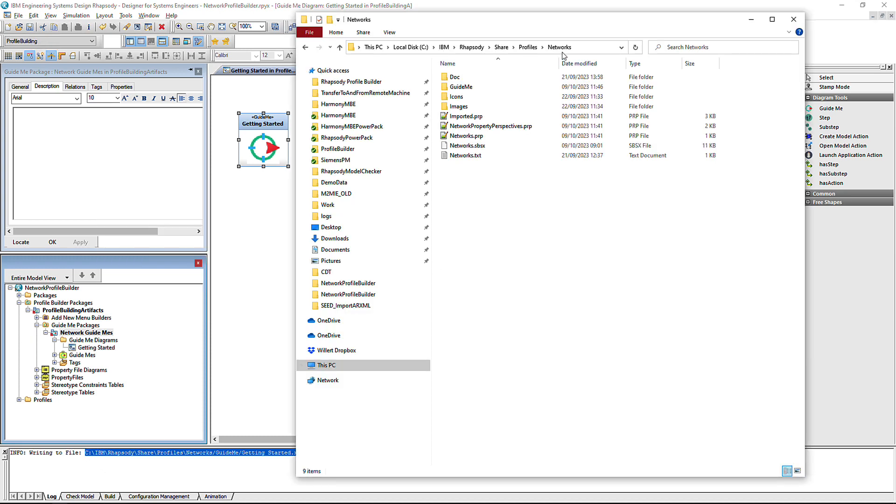
left_click(584, 47)
key("ctrl+v")
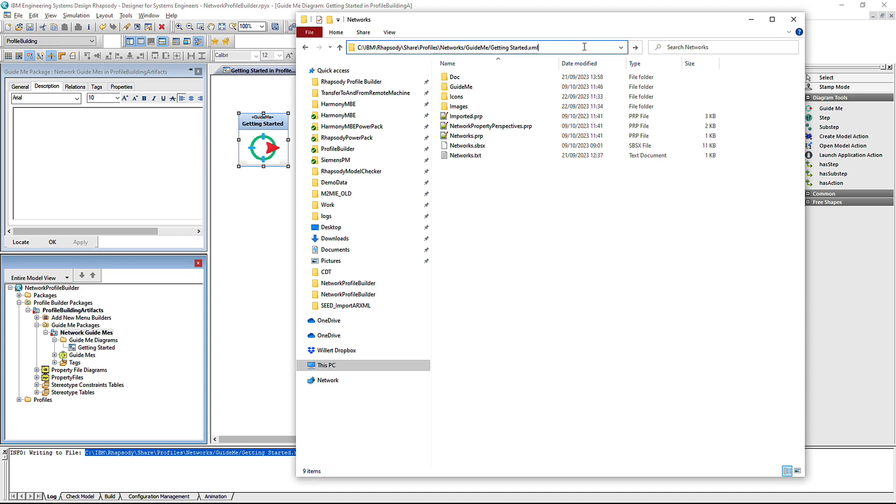
key("Return")
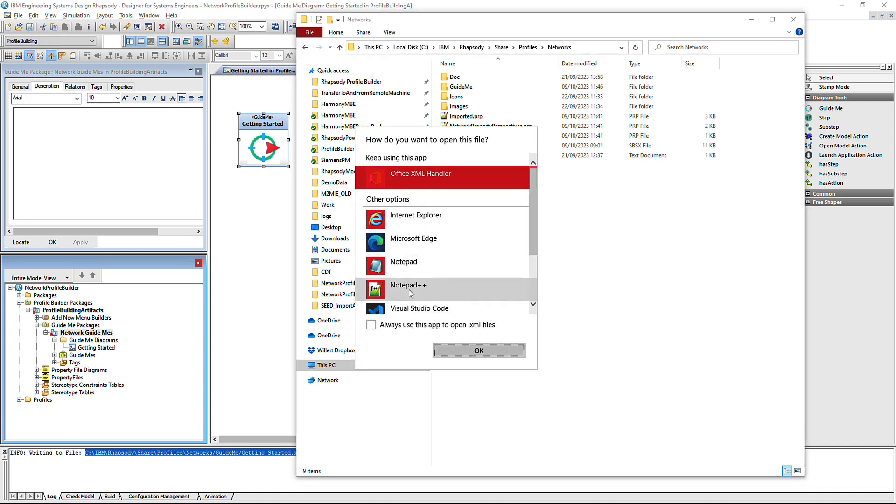
left_click(450, 287)
left_click(475, 351)
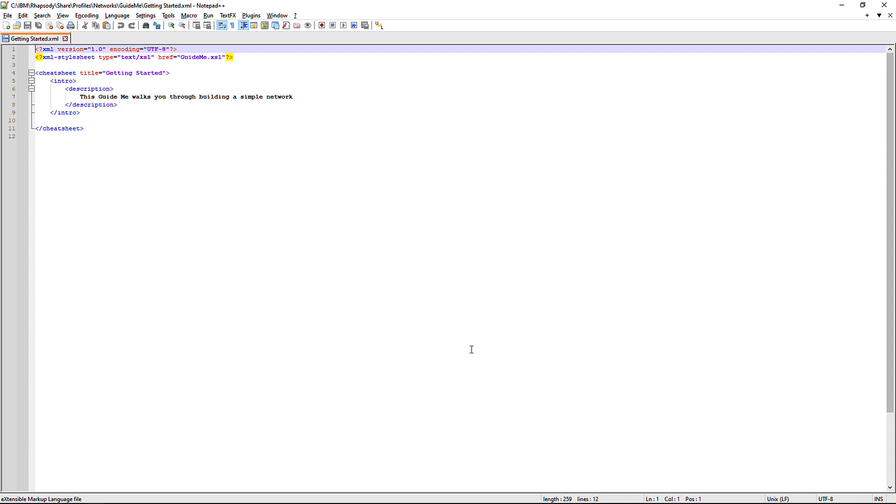
key("alt+Tab")
key("alt+Tab")
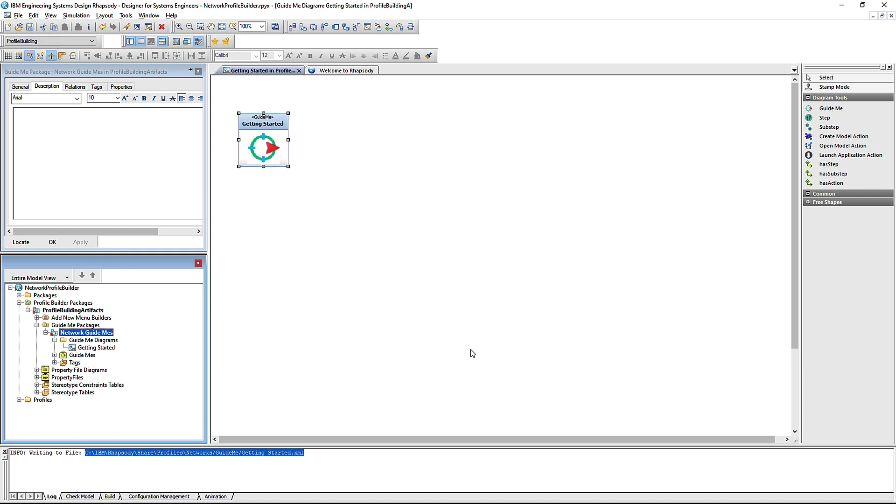
Open the generated file C:\IBM\Rhapsody\Share\Profiles\Networks/GuideMe/Getting Started.xml as a Guide-Me using its logged path
left_click(175, 17)
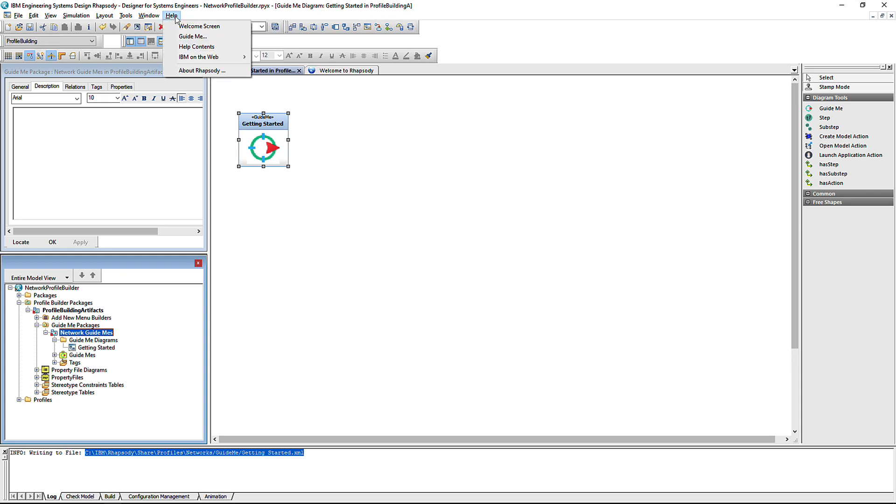
left_click(177, 37)
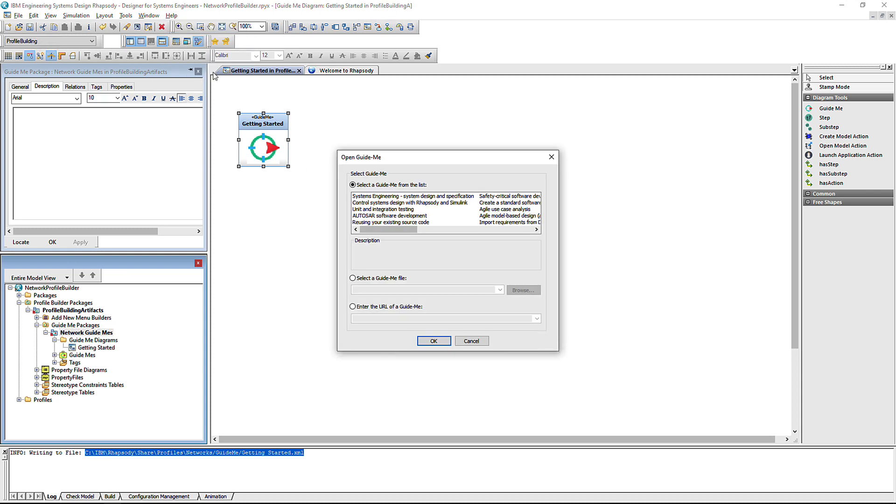
left_click(353, 278)
left_click(362, 289)
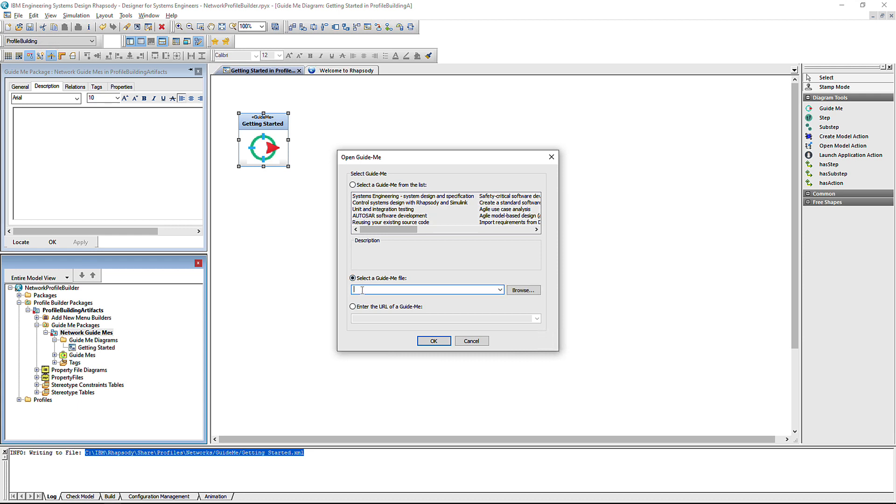
key("ctrl+v")
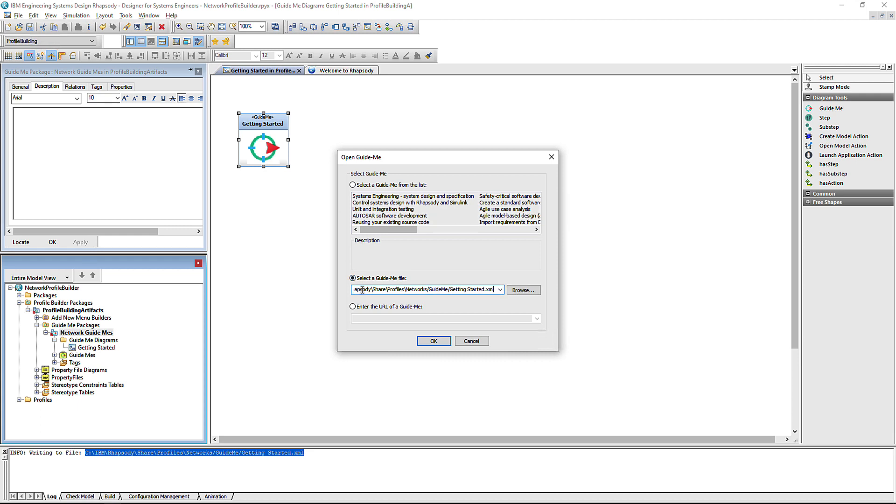
left_click(431, 340)
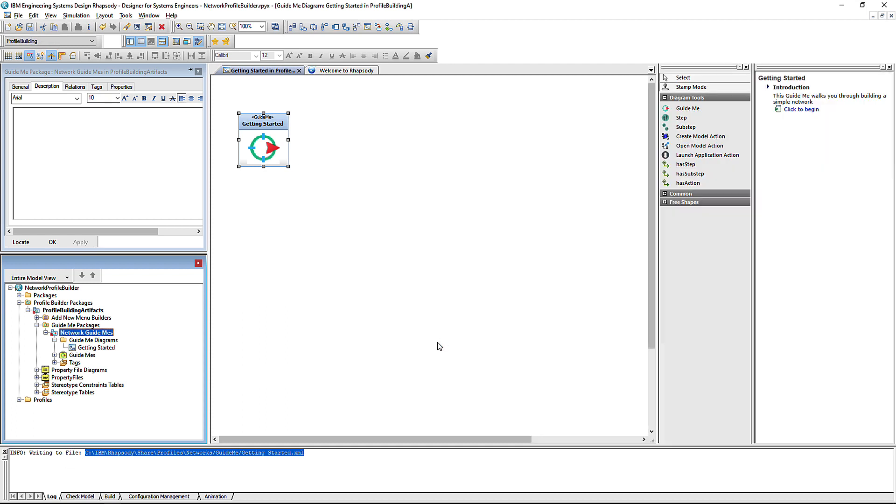
Enable AutoGenerateGuideMeFilesOnSave in the ProfileBuilding properties of the NetworkProfileBuilder project and dock the properties window again
left_click(60, 290)
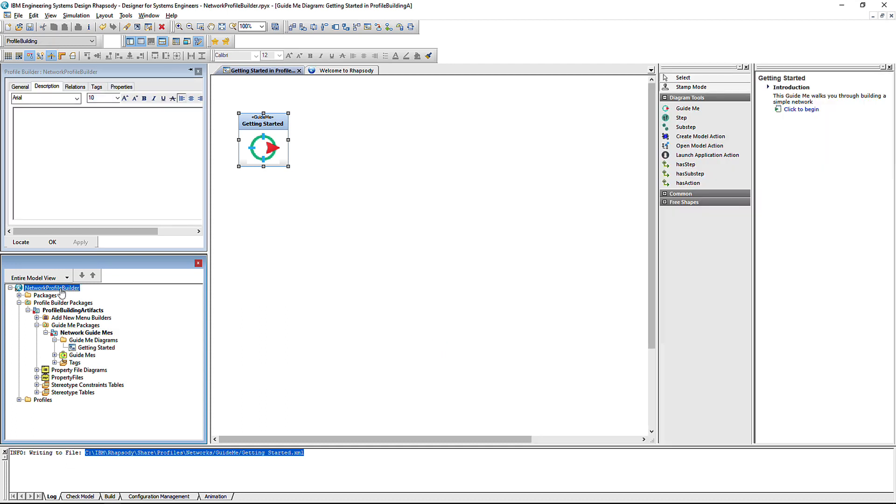
left_click(118, 88)
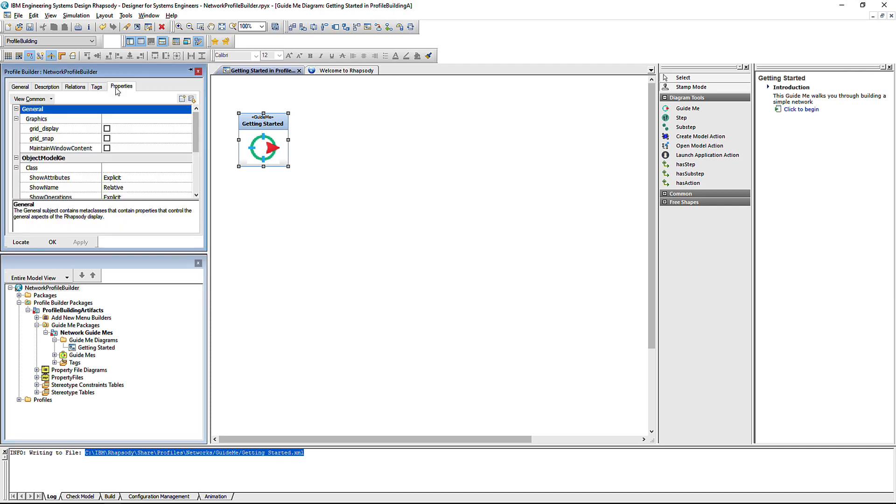
left_click(29, 99)
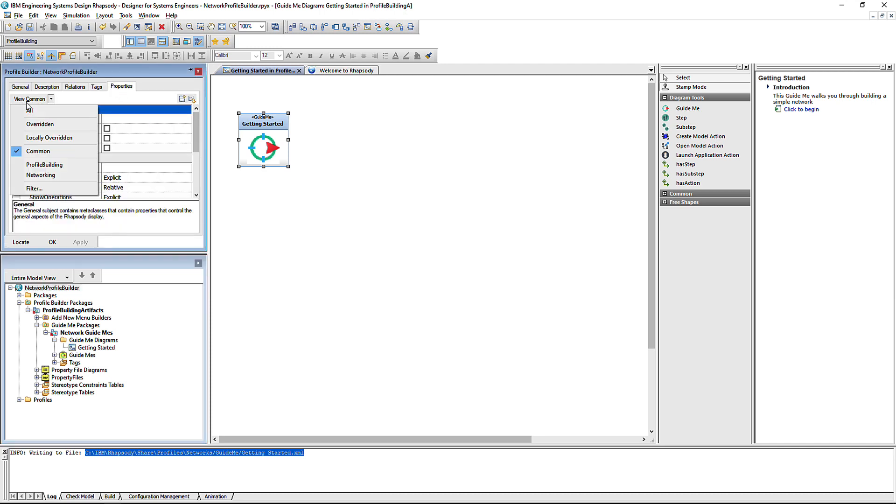
left_click(45, 164)
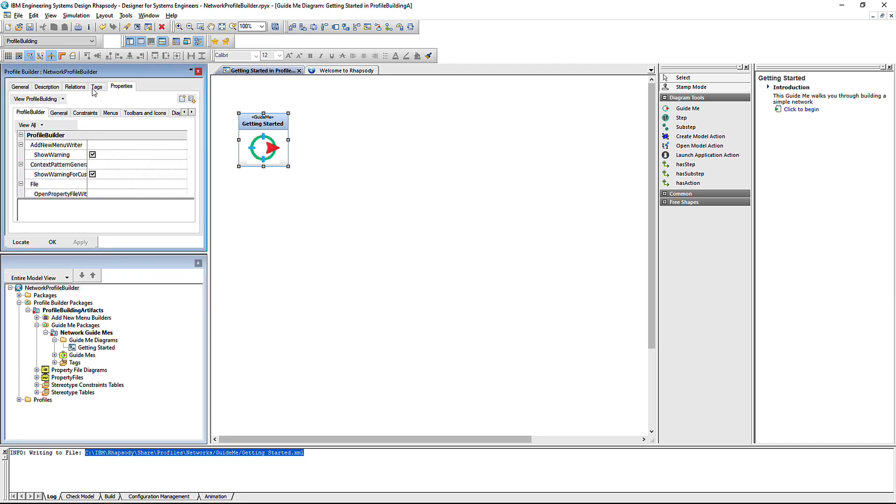
double_click(96, 70)
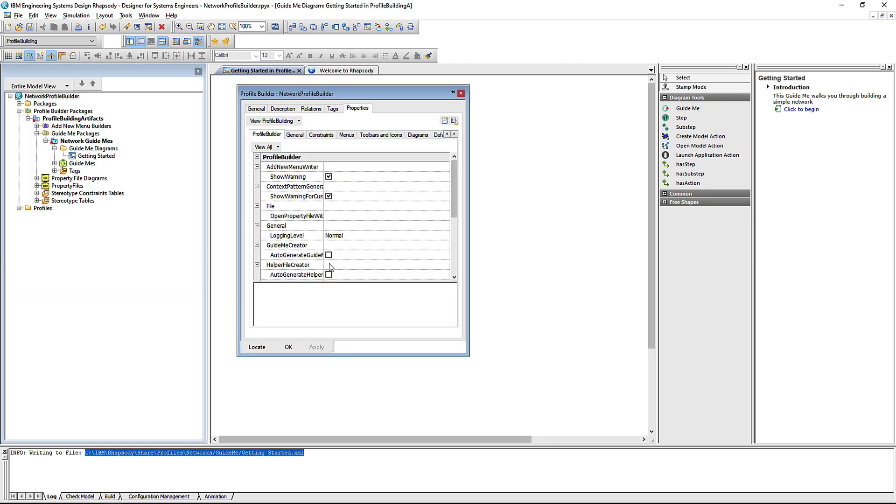
left_click(329, 255)
left_click_drag(323, 167, 361, 167)
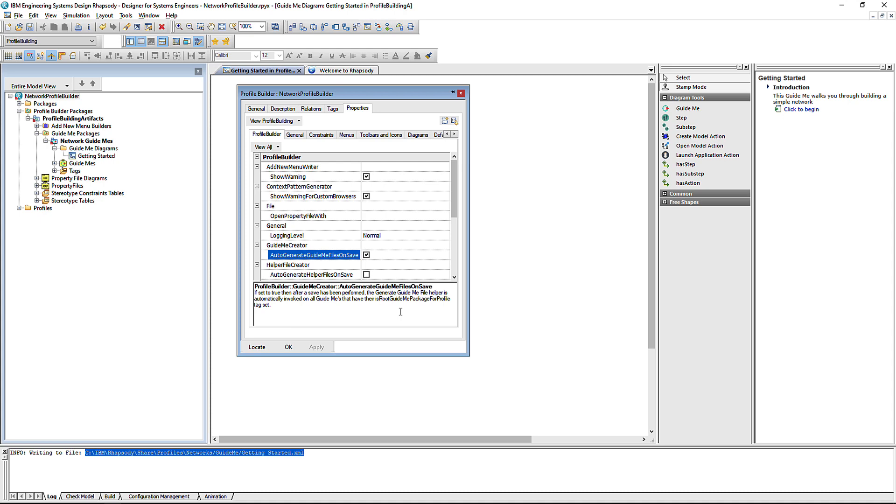
double_click(415, 91)
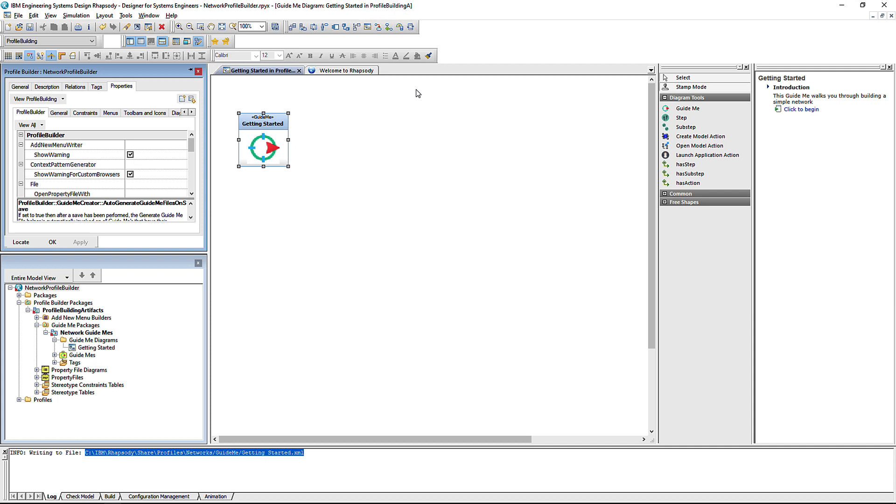
Add a Step named "Add a Network Package" beside the Getting Started Guide Me and link the Guide Me to it with hasStep
left_click(669, 118)
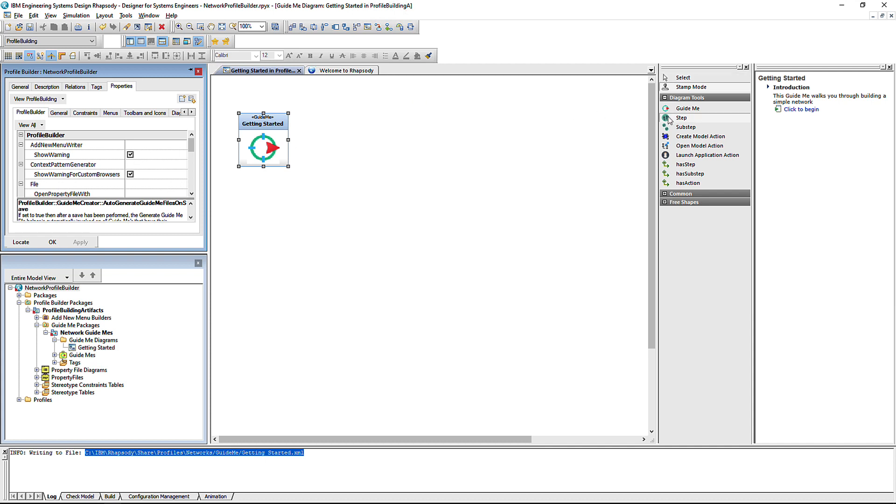
left_click(358, 142)
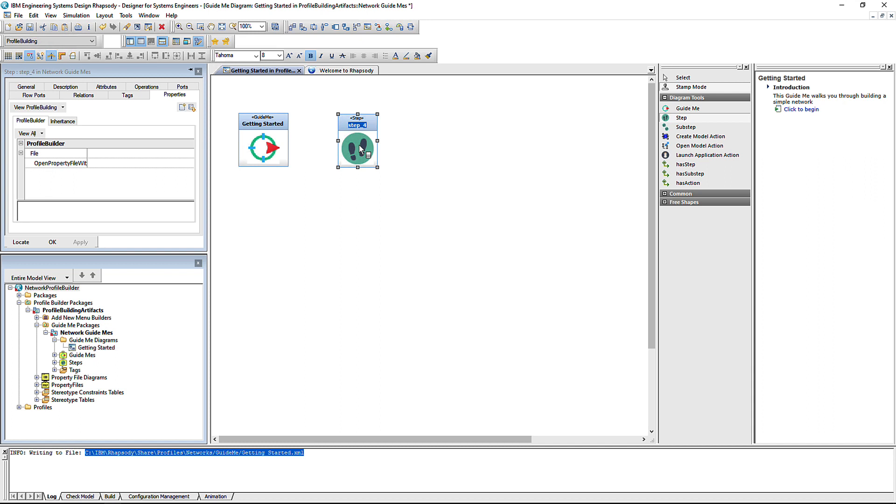
type("Add a Network Package")
key("Return")
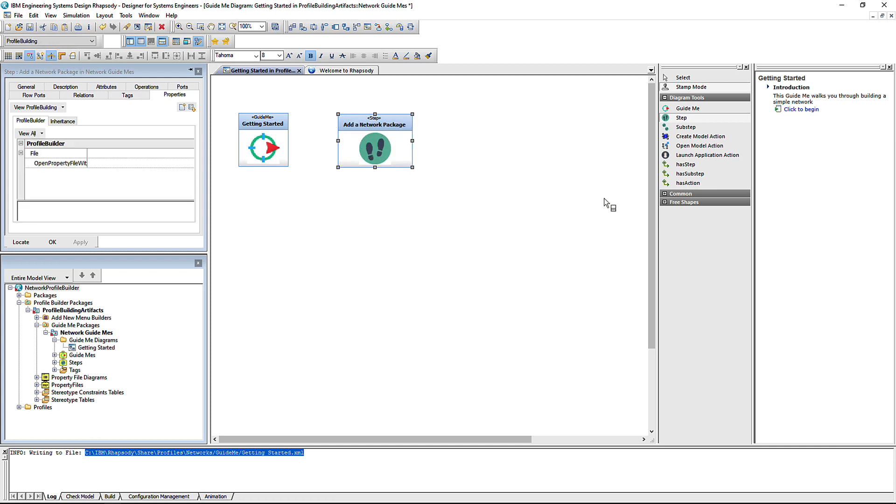
left_click(684, 166)
left_click(292, 143)
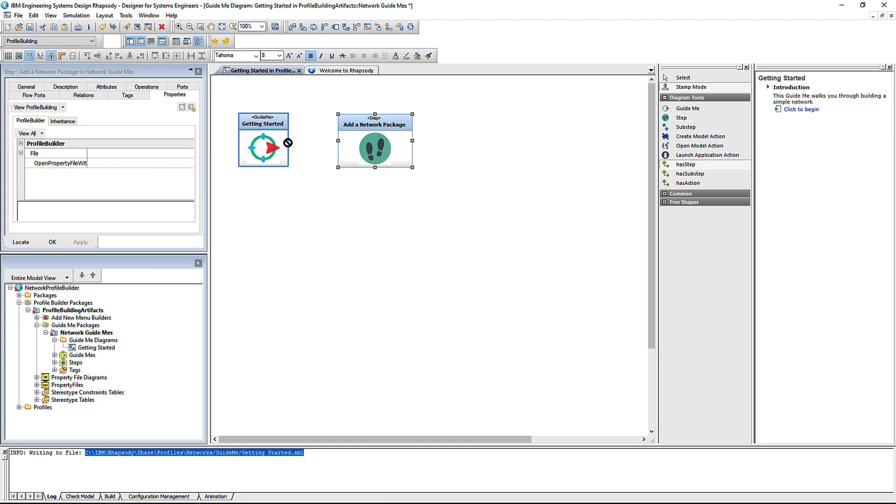
left_click(350, 118)
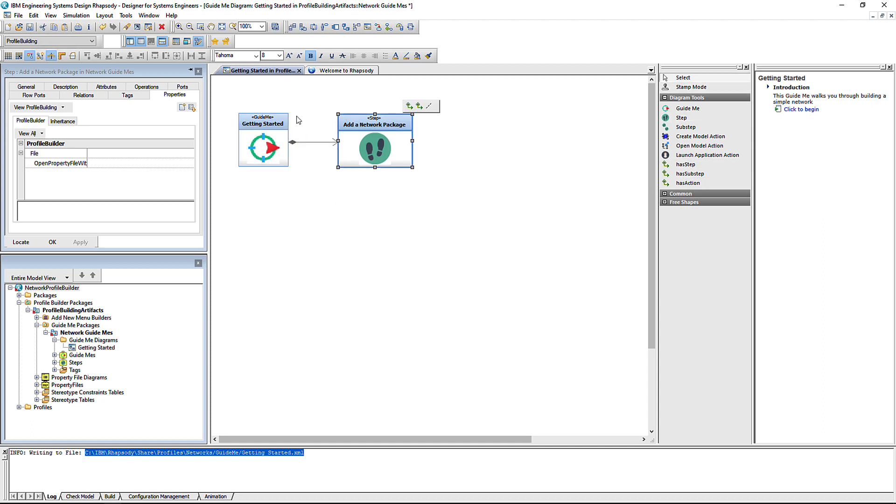
Set the Add a Network Package step's description to "Right-click the project root and select Add New > Network", apply it and save the project
left_click(65, 86)
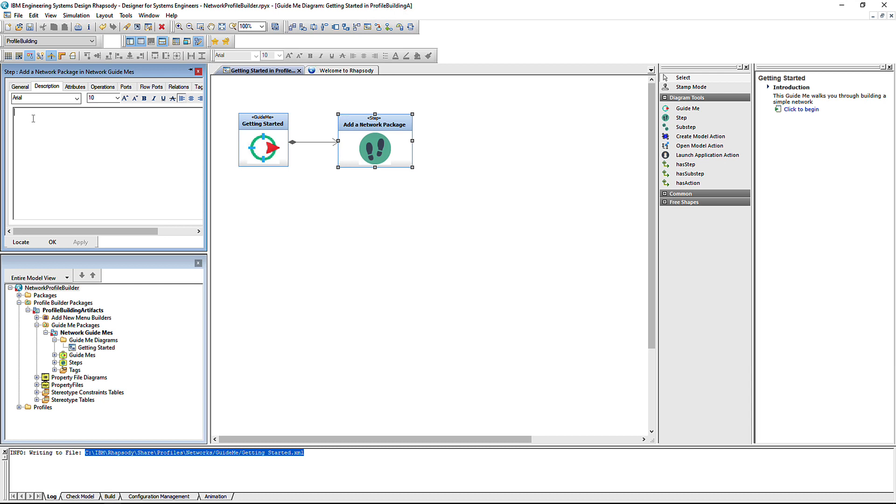
type("Right-click the project root and select Add New > Network")
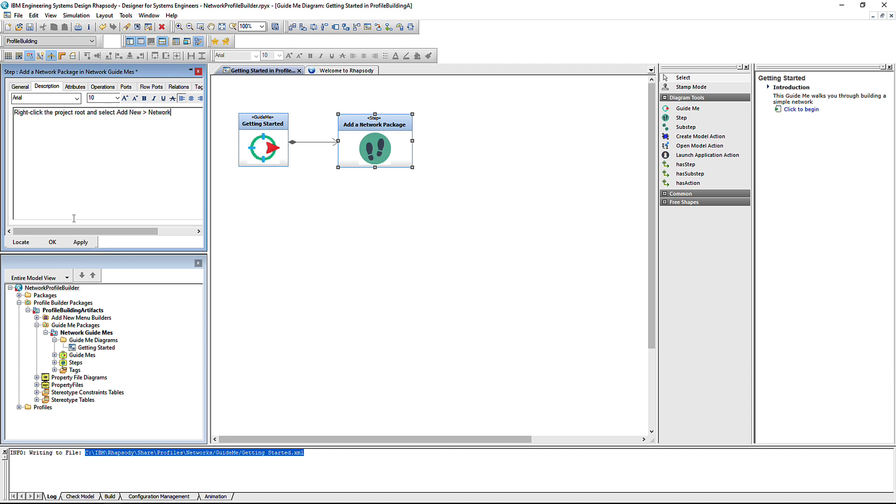
left_click(80, 241)
left_click(29, 28)
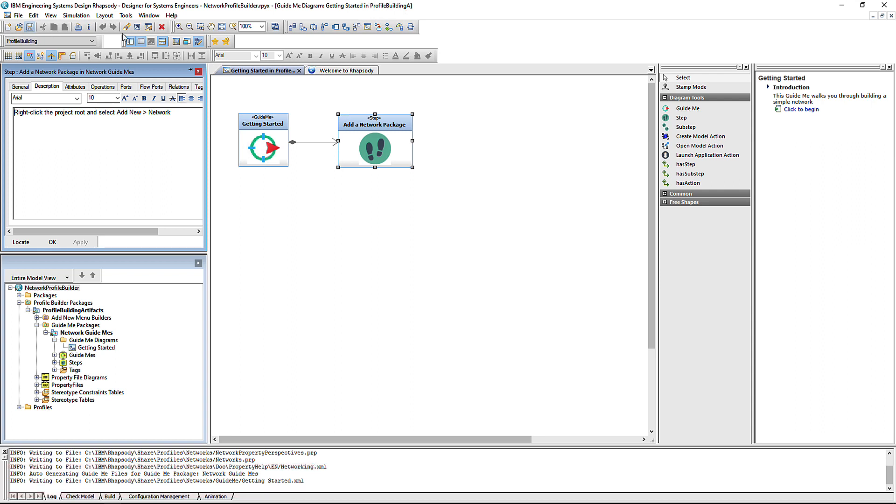
Refresh the displayed Getting Started Guide Me and expand its Add a Network Package step to check the instructions
right_click(793, 153)
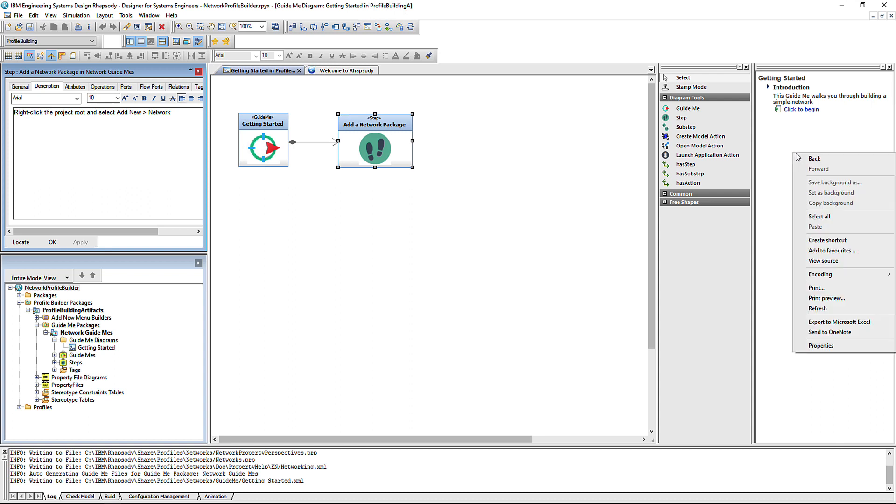
left_click(815, 310)
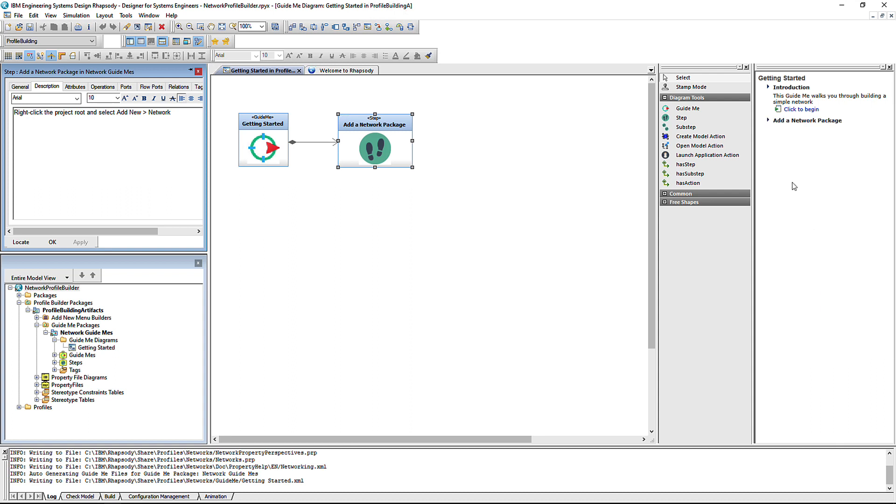
left_click(768, 120)
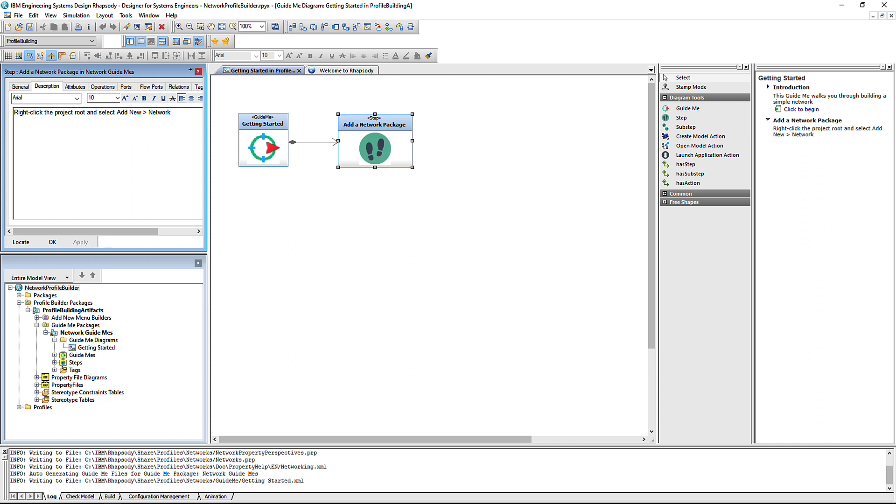
Add a Step named "Build a Network" below Add a Network Package and link Getting Started to it with hasStep
left_click(681, 117)
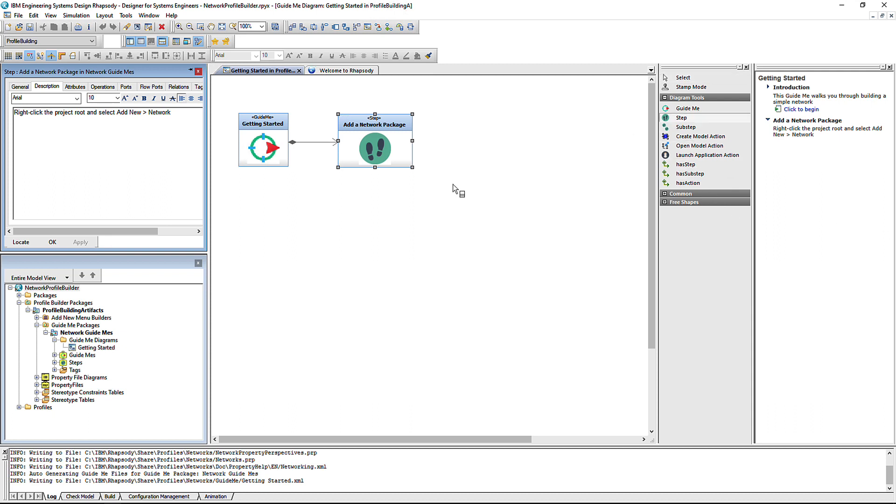
left_click(363, 219)
type("B")
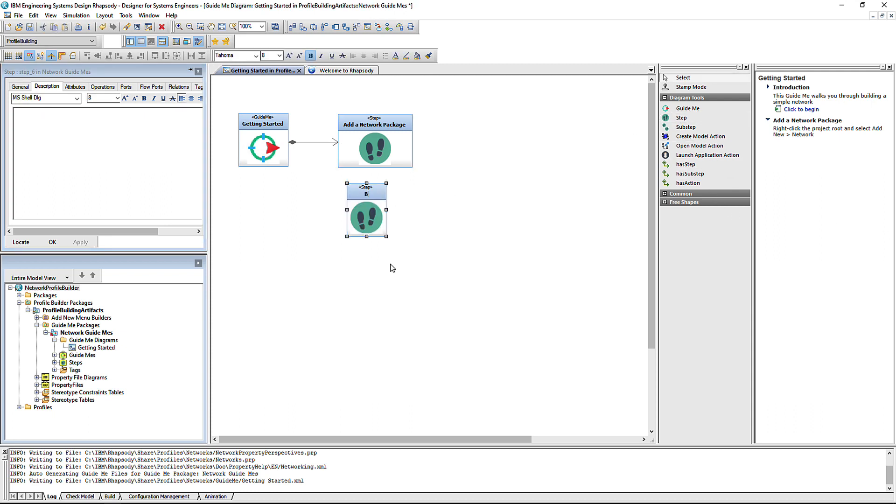
type("uild a Network")
key("Return")
left_click(671, 165)
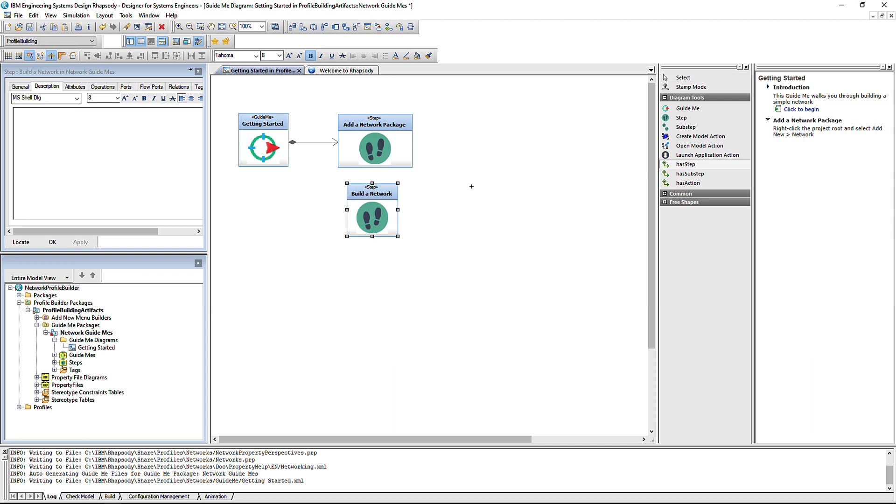
left_click(267, 165)
left_click(353, 212)
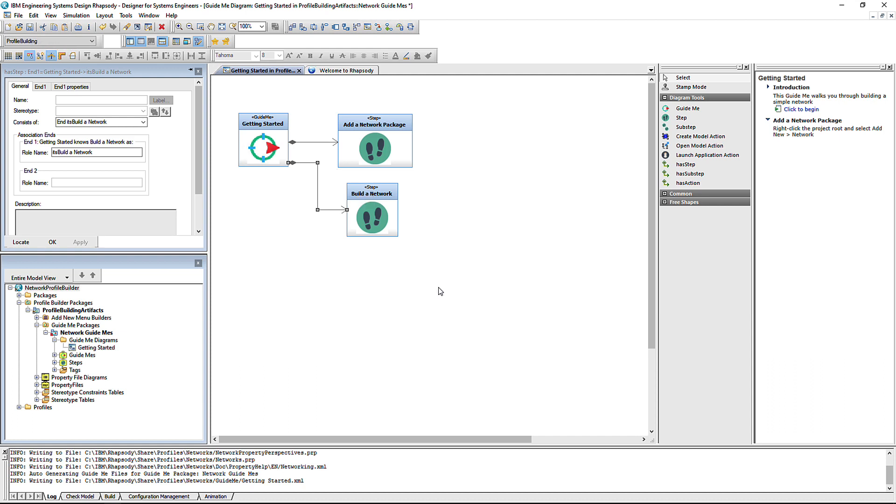
Add two Substeps beside and below the Build a Network step, named "Add a Server" and "Add a Printer"
left_click(685, 127)
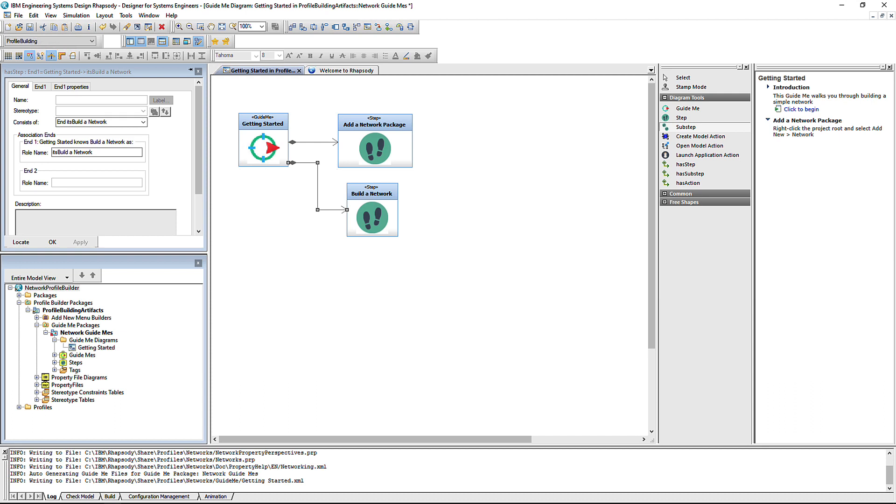
left_click(467, 224)
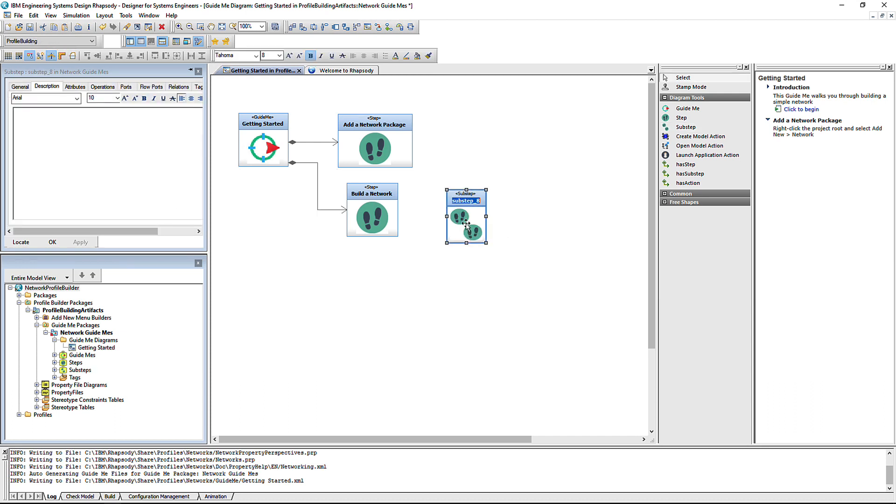
type("Add a Server")
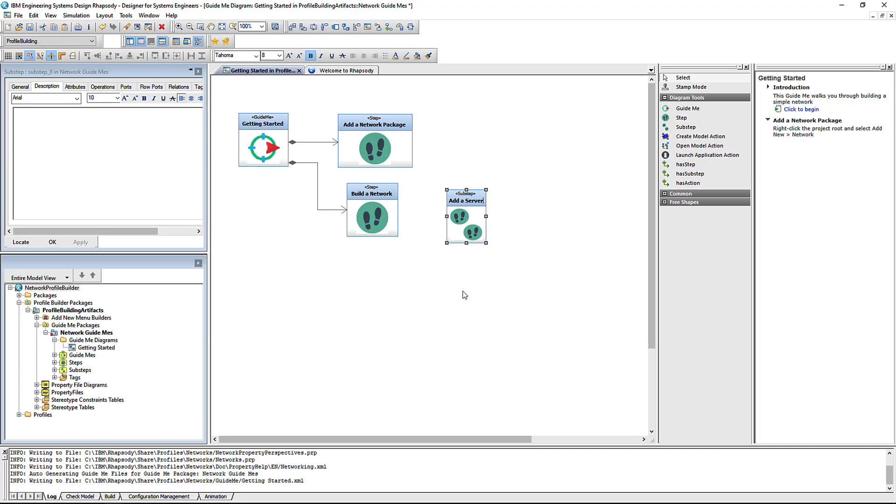
left_click(703, 88)
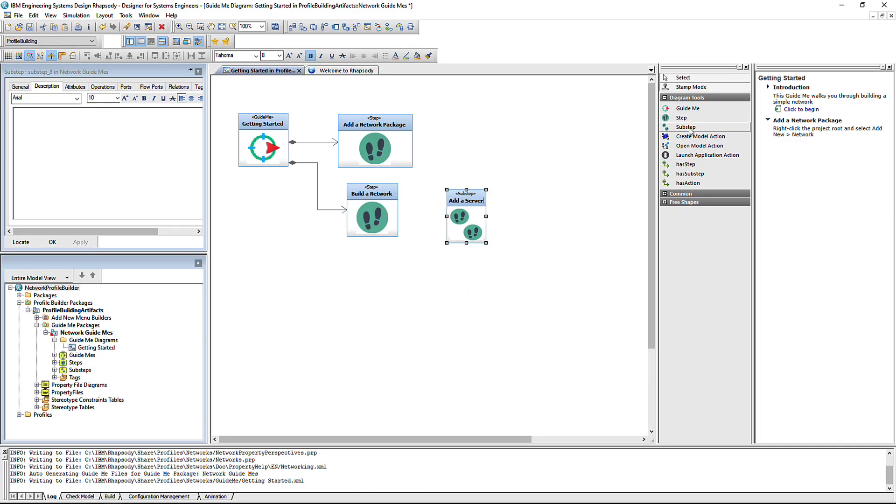
left_click(465, 290)
type("Add a Printer")
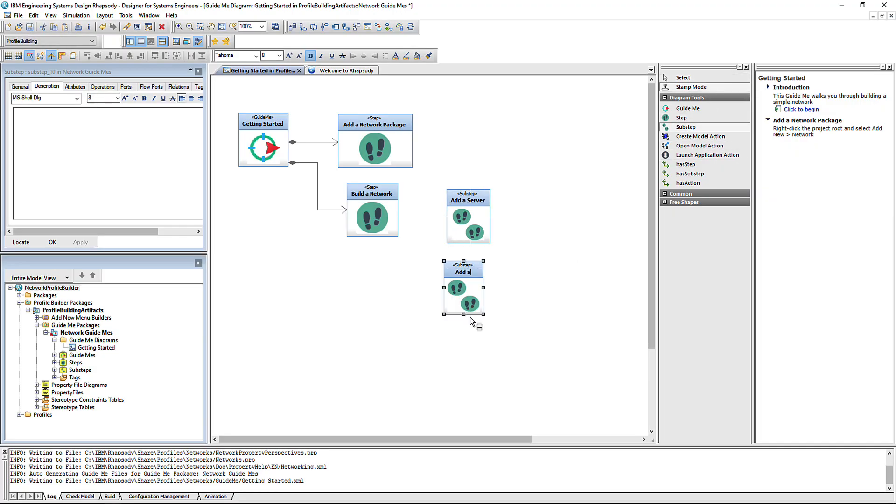
key("Return")
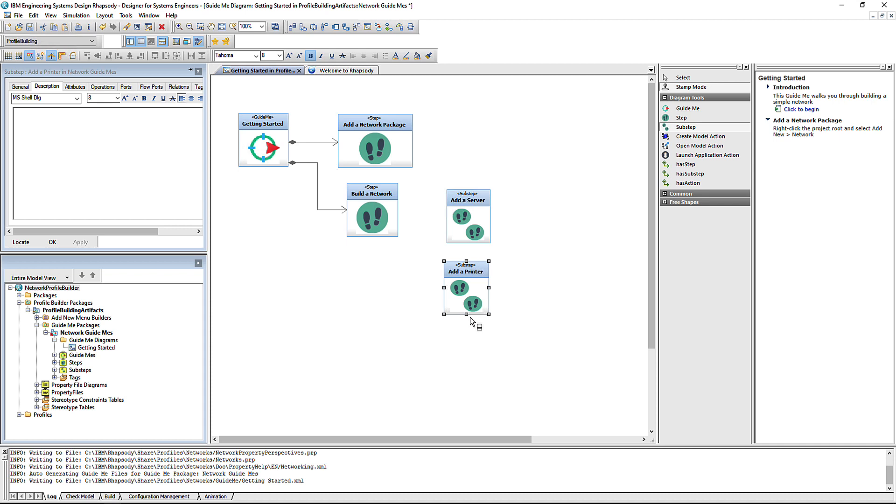
Link the Build a Network step to the Add a Server and Add a Printer substeps with hasSubstep relations
left_click(690, 174)
left_click(392, 213)
left_click(447, 214)
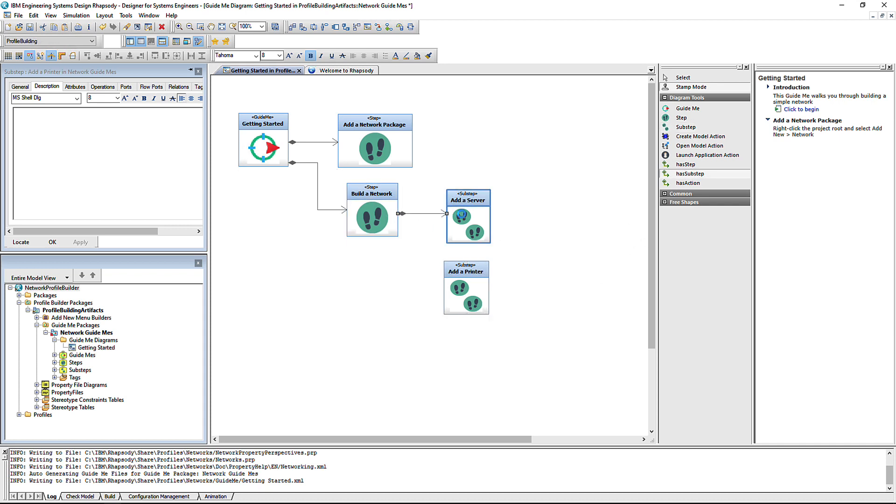
left_click(395, 231)
left_click(452, 291)
key("Escape")
Enter the descriptions "Add a server" for the Add a Server substep and "Add a printer" for the Add a Printer substep
left_click(471, 231)
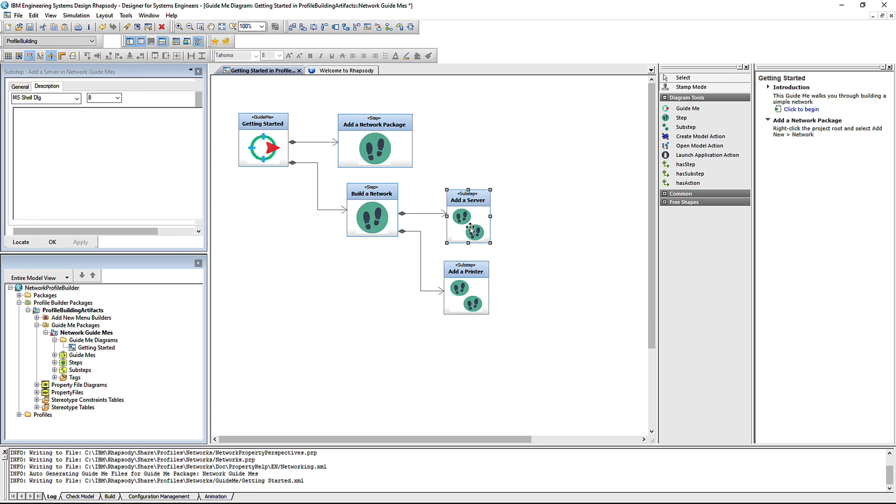
left_click(117, 127)
type("Add a printer")
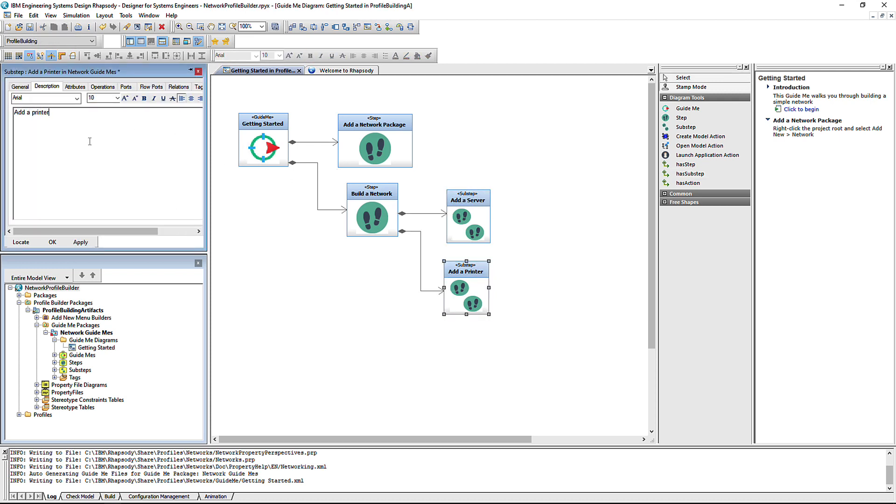
left_click(80, 242)
Save the model and refresh the Getting Started Guide Me to check the substeps under Build a Network
left_click(29, 27)
right_click(773, 149)
left_click(799, 303)
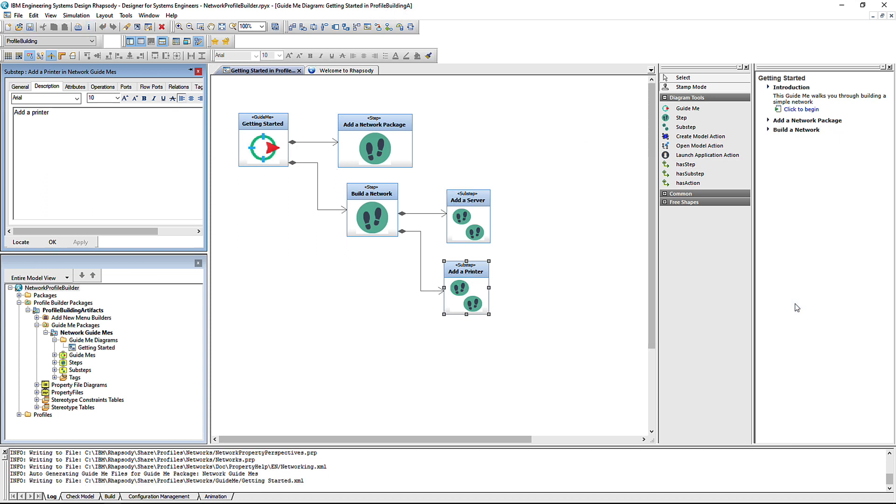
left_click(768, 130)
Enable the isSkippable tag on the Add a Printer substep and apply the change
left_click(198, 88)
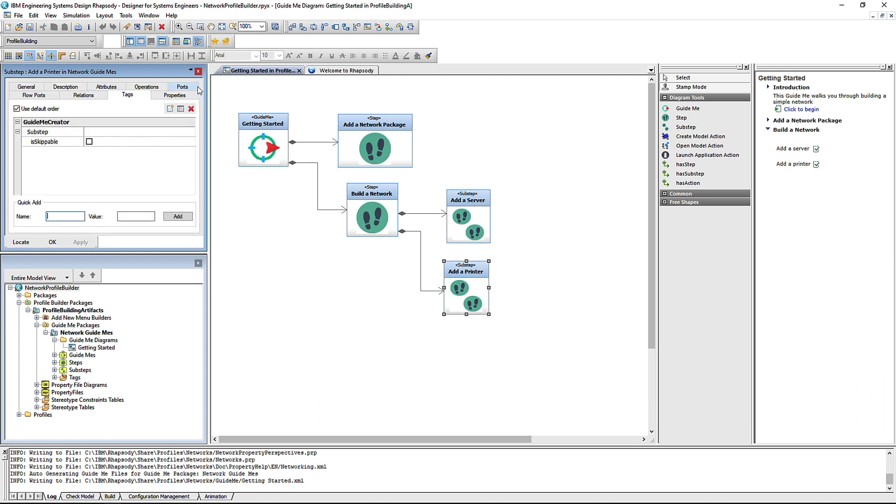
left_click(89, 142)
left_click(80, 243)
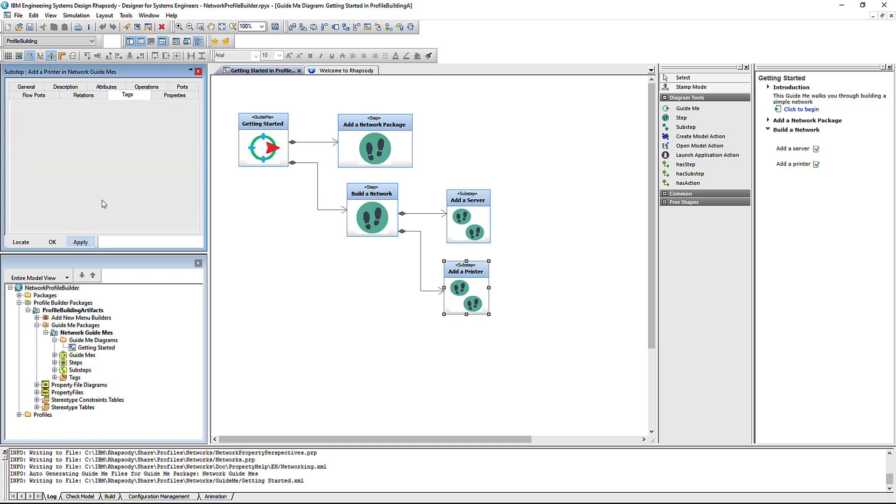
Save the skippable setting and reload the Guide Me to check the Add a Printer entry under Build a Network
left_click(29, 28)
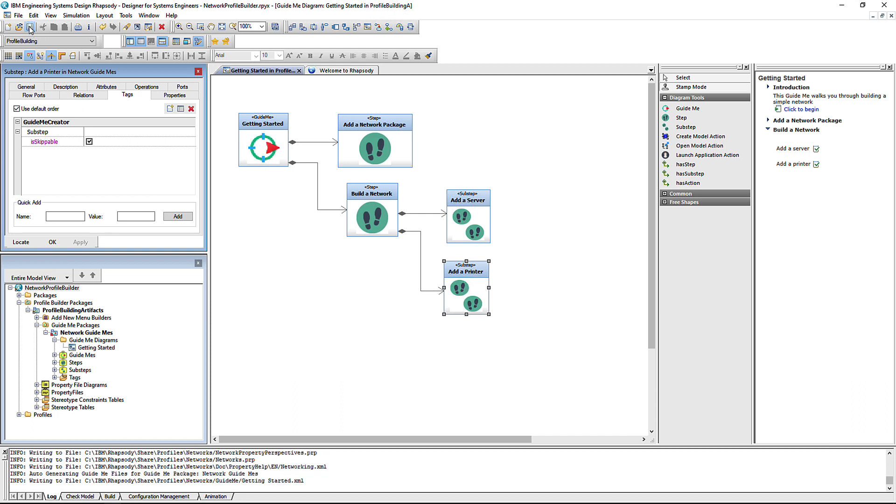
right_click(764, 175)
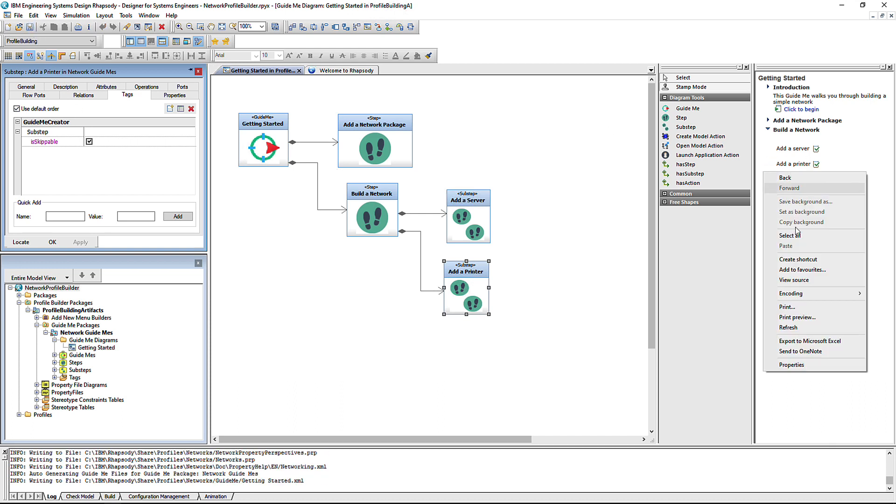
left_click(789, 327)
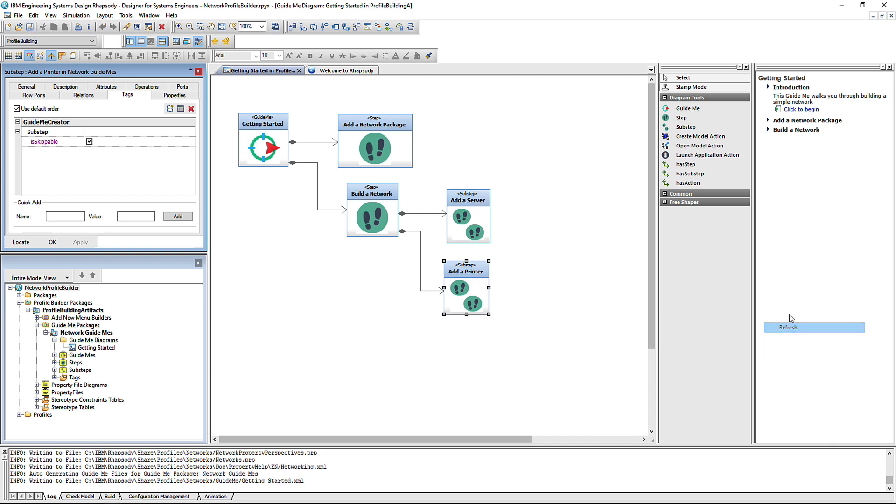
left_click(768, 130)
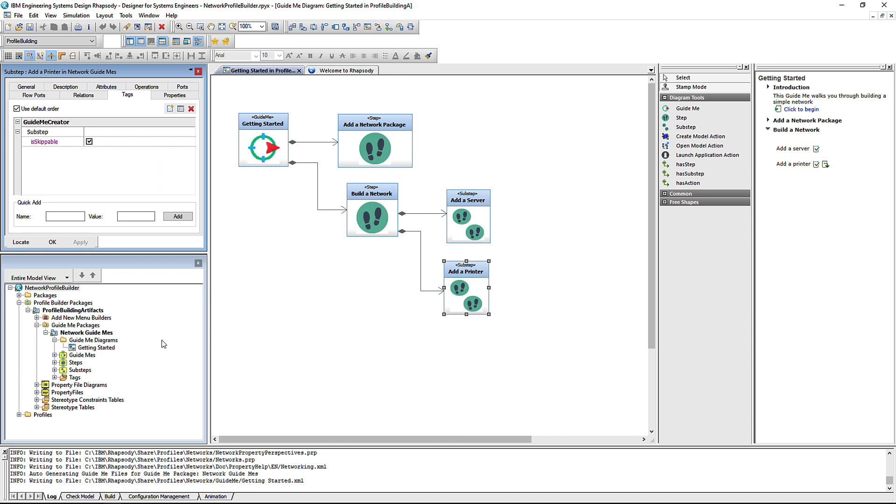
Expand Guide Mes, the Getting Started hasSteps relations, Steps and Substeps in the model browser to examine the package structure
left_click(54, 355)
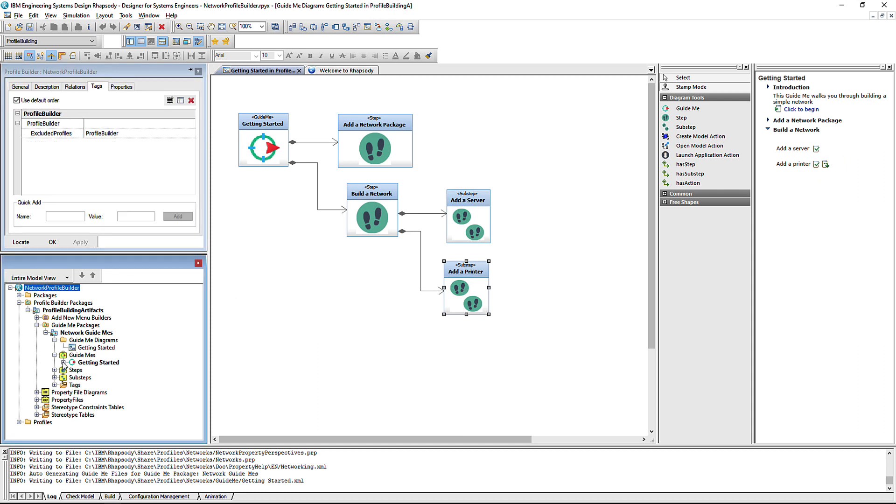
left_click(63, 363)
left_click(72, 370)
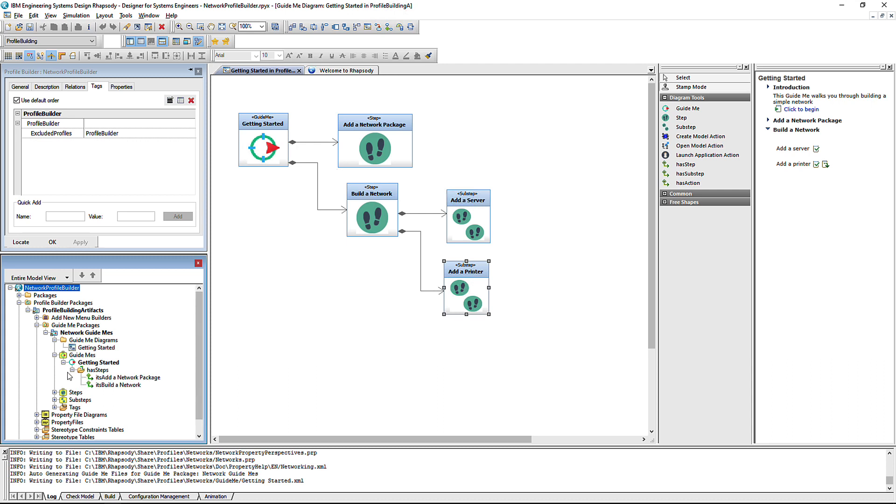
left_click(54, 393)
left_click(54, 415)
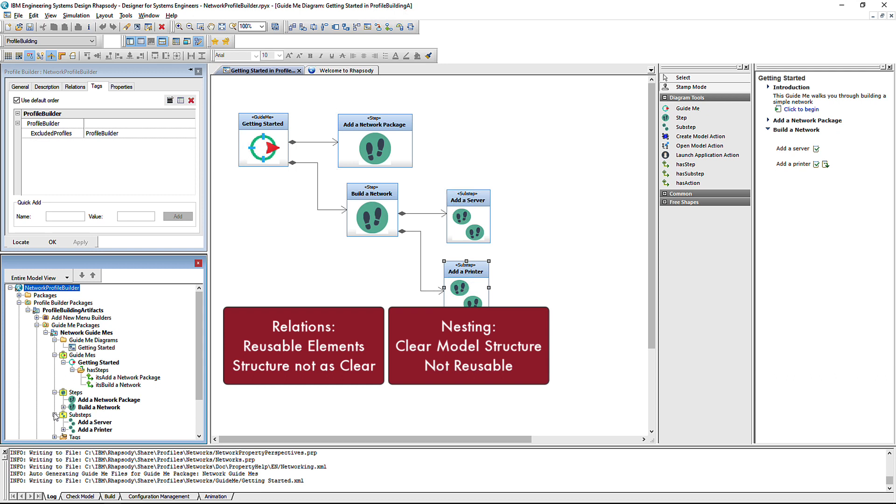
Examine the Network Guide Mes package's step hierarchy in the Browse Guide Me custom browser and close that browser
left_click(88, 333)
right_click(92, 334)
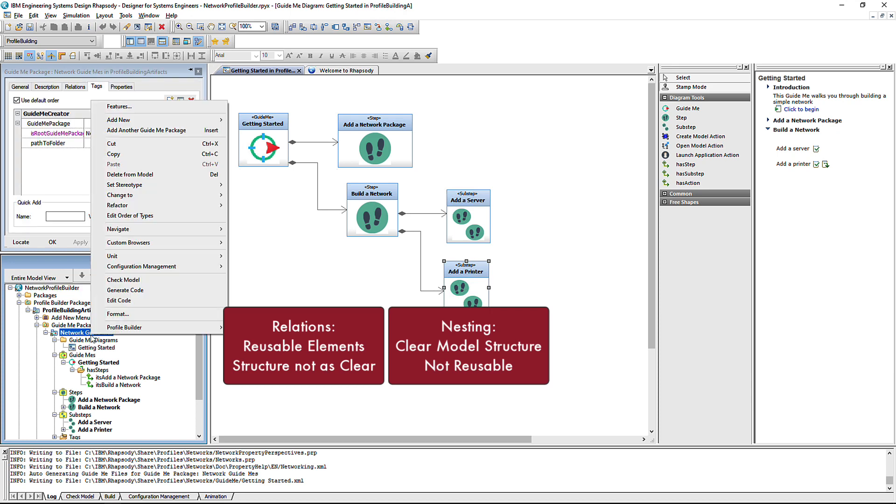
mouse_move(214, 243)
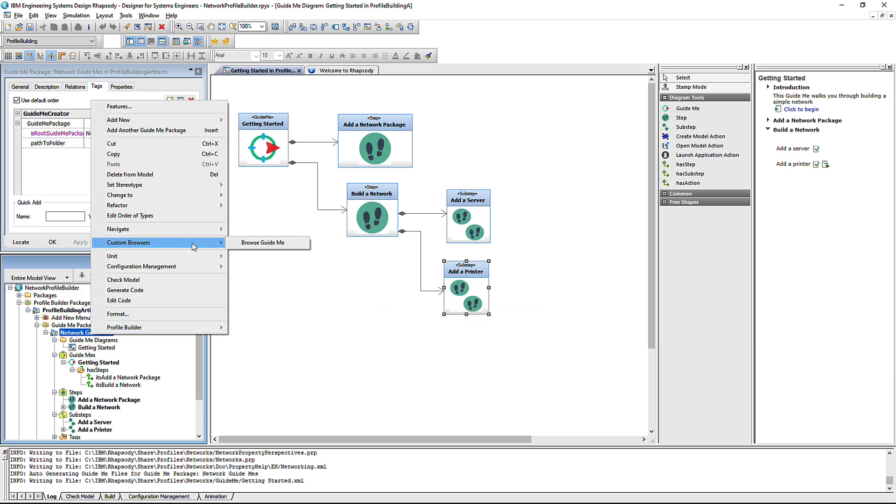
left_click(247, 244)
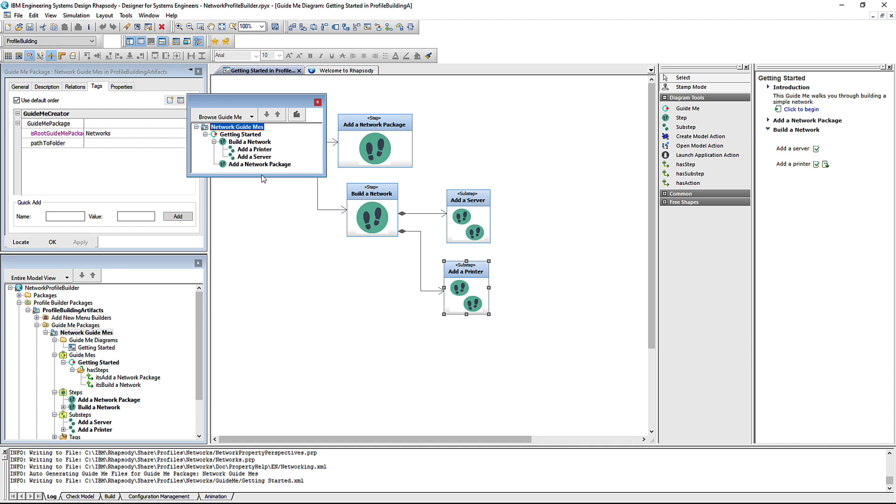
left_click(317, 102)
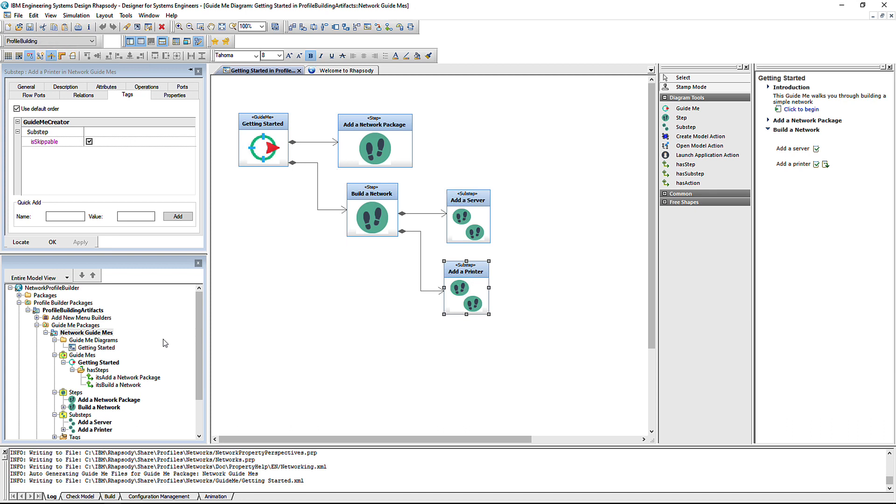
Move Getting Started's itsBuild a Network relation above itsAdd a Network Package and refresh the Guide Me to check the step order
left_click(135, 386)
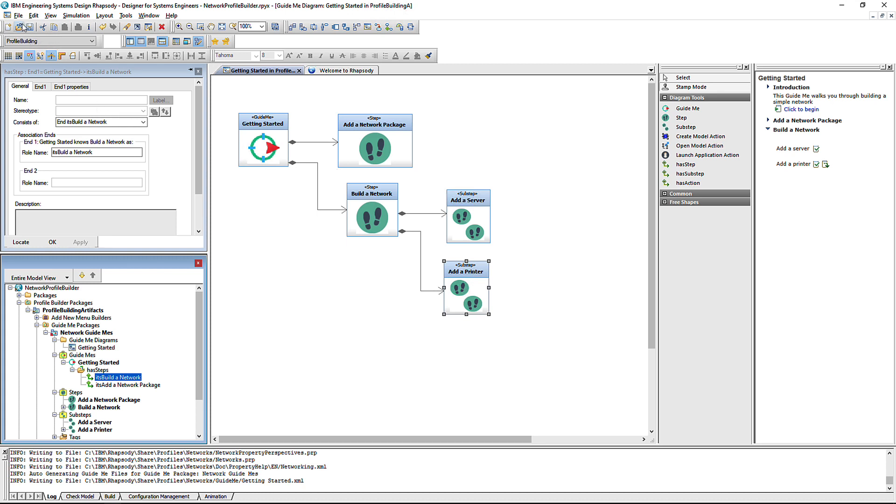
right_click(777, 182)
left_click(801, 336)
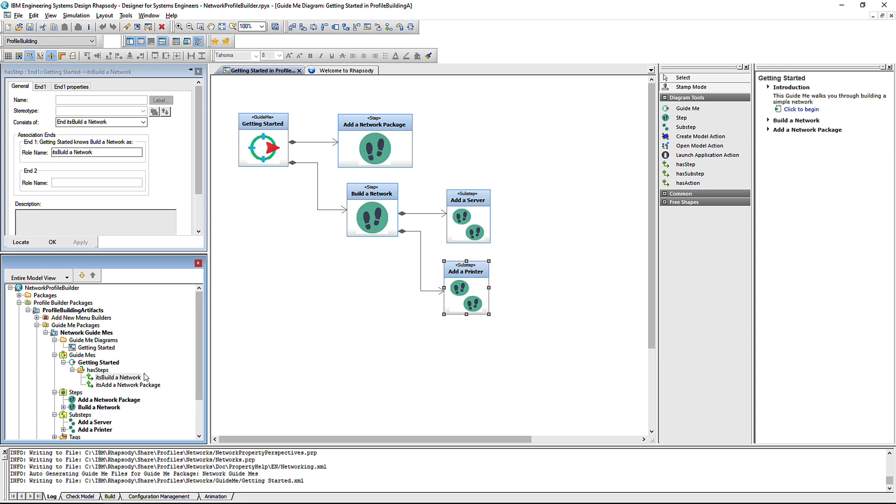
Move the itsBuild a Network relation back below itsAdd a Network Package in the hasSteps list
left_click(140, 376)
left_click(82, 275)
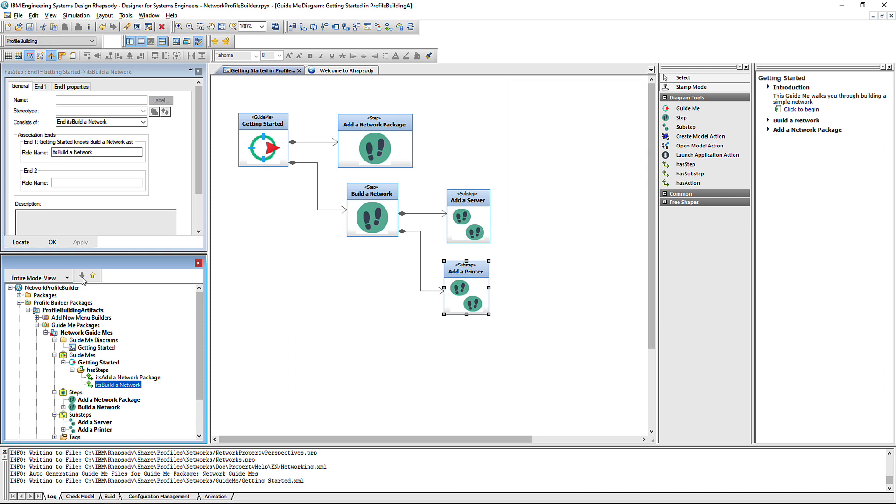
Add a Launch Application Action named "Open Explorer" beside the Add a Network Package step
left_click(717, 158)
left_click(508, 149)
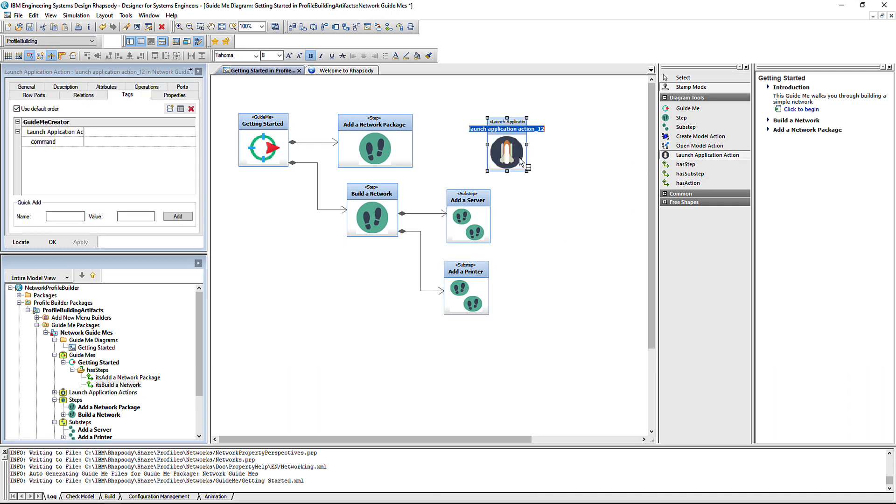
type("Open Expl")
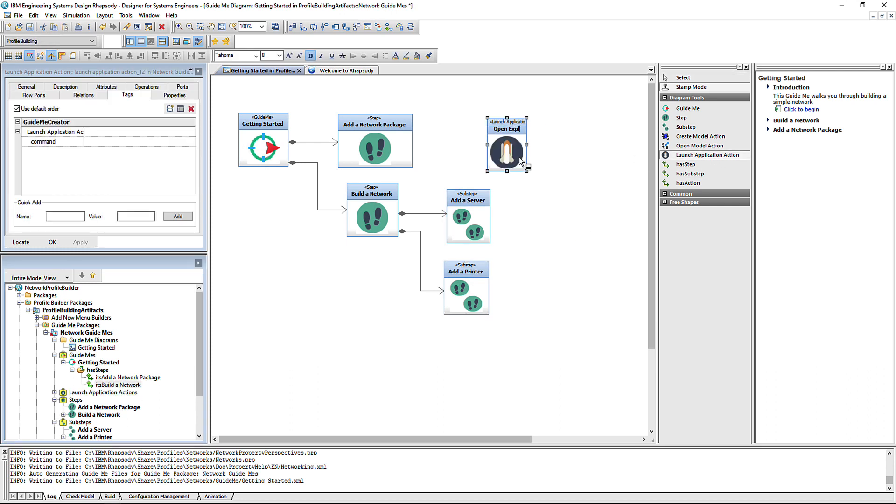
type("orer")
key("Return")
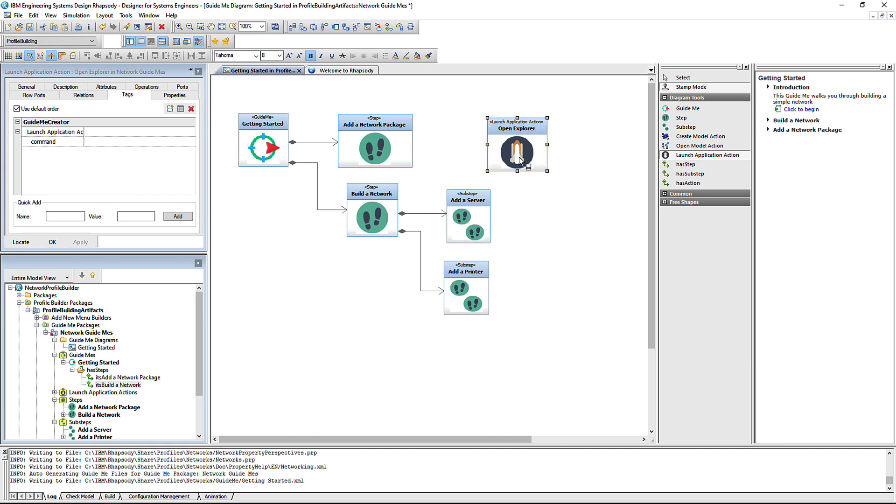
Link the Add a Network Package step to the Open Explorer action with a hasAction relation
left_click(678, 185)
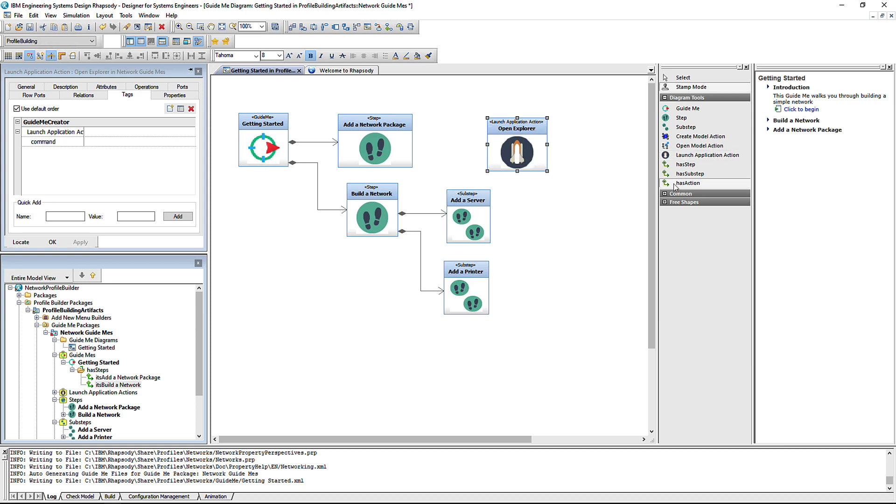
left_click(398, 148)
left_click(497, 150)
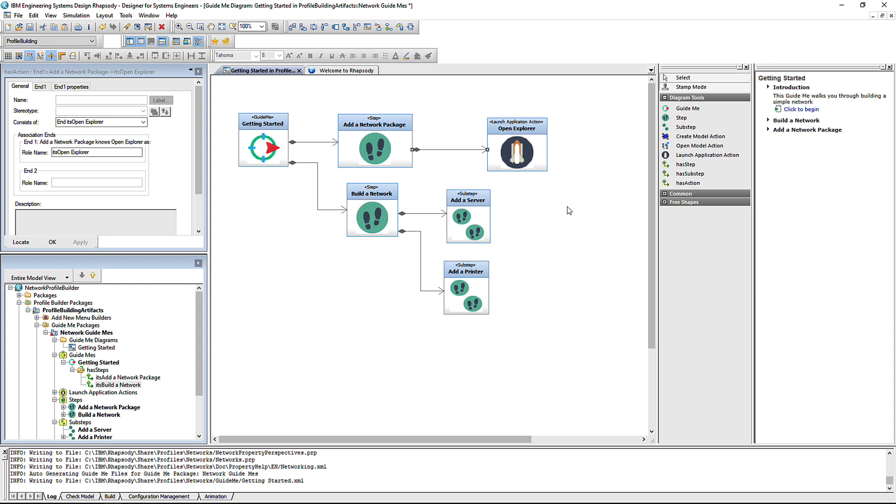
Set the Open Explorer action's command tag to C:/Windows/explorer.exe by picking the file for the tag
left_click(529, 158)
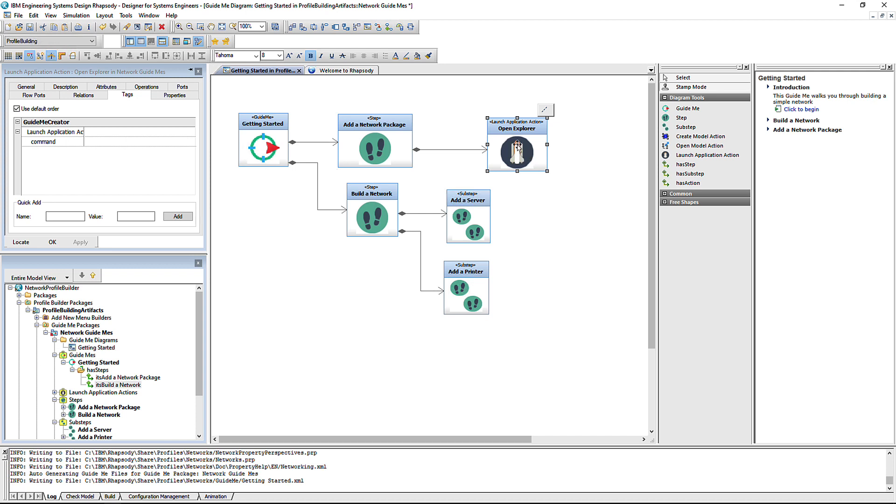
right_click(513, 140)
mouse_move(563, 427)
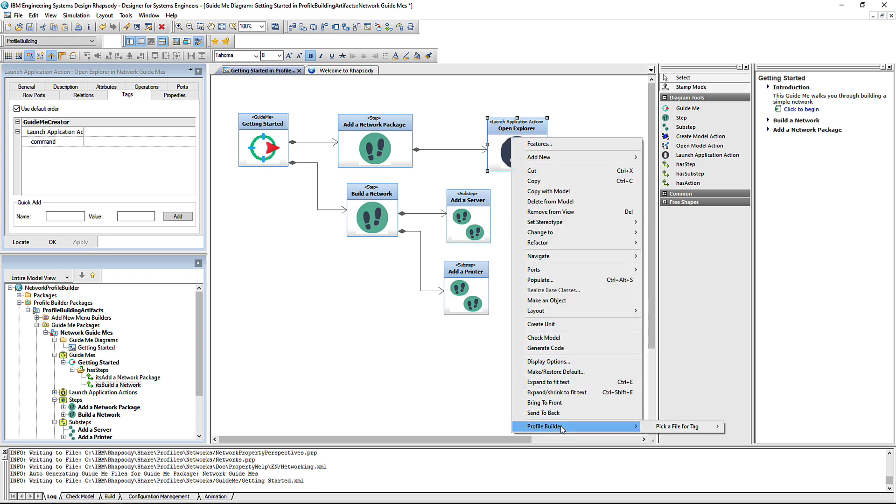
mouse_move(684, 427)
left_click(743, 426)
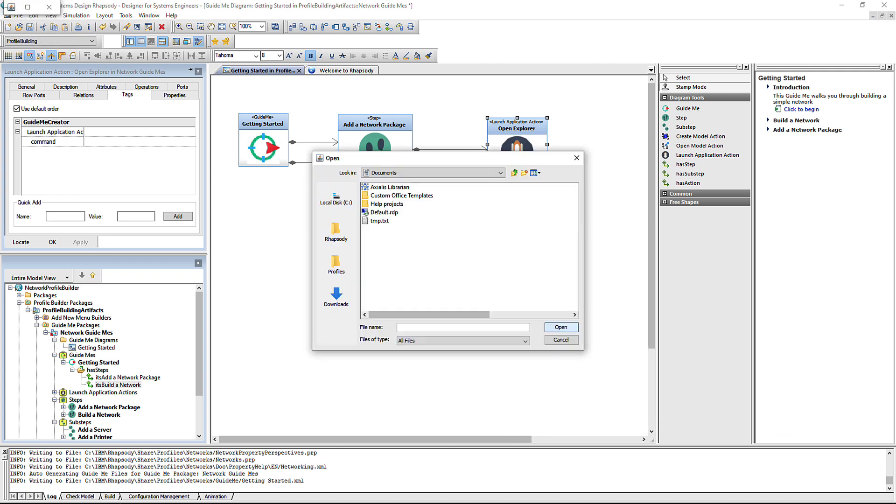
left_click(346, 206)
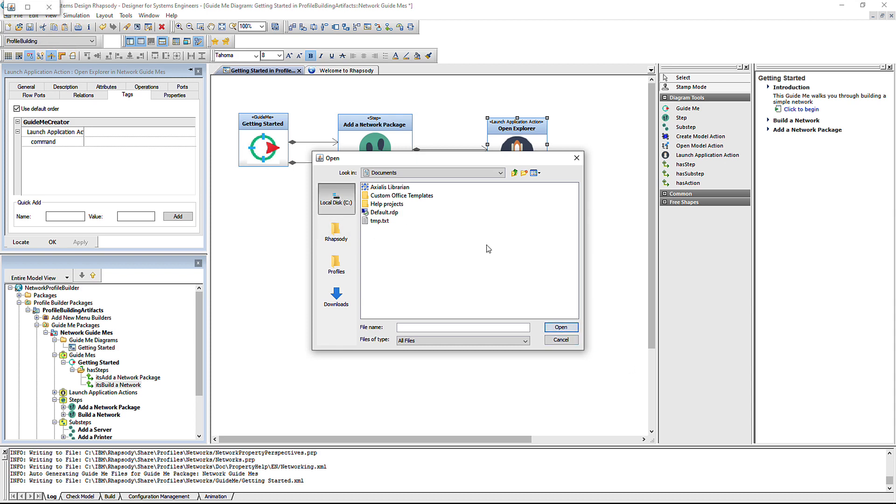
double_click(460, 221)
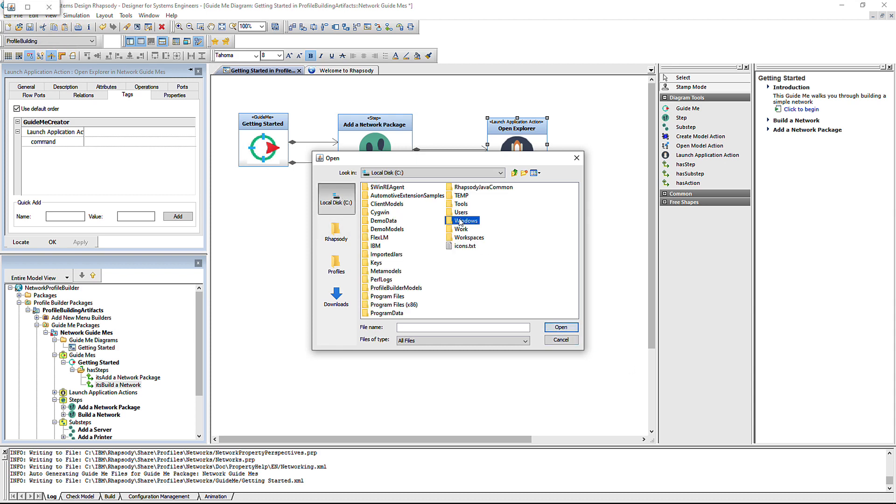
left_click(538, 315)
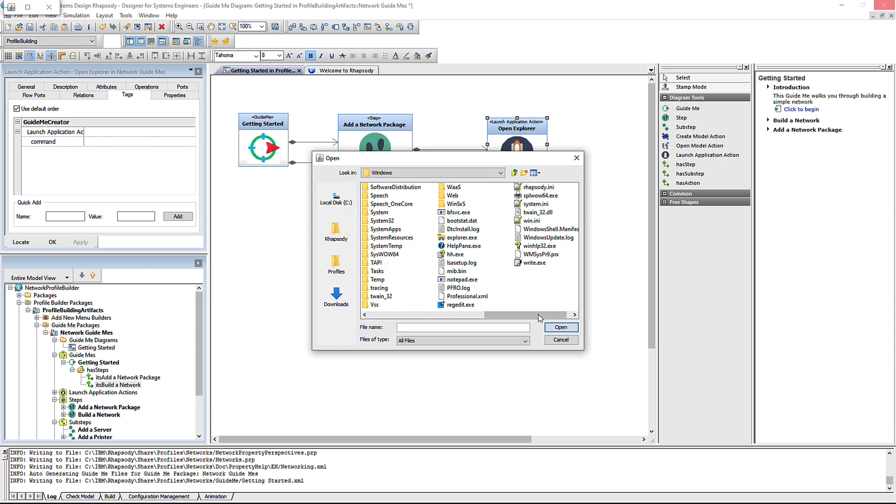
left_click(474, 238)
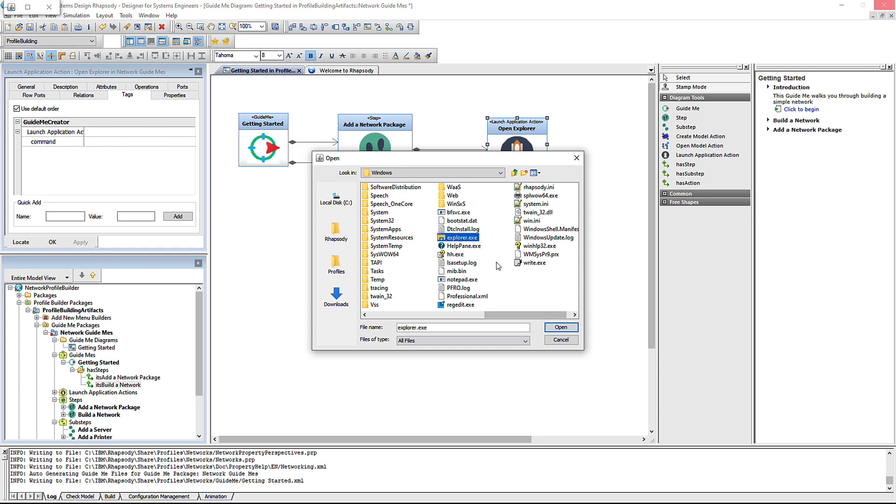
left_click(561, 327)
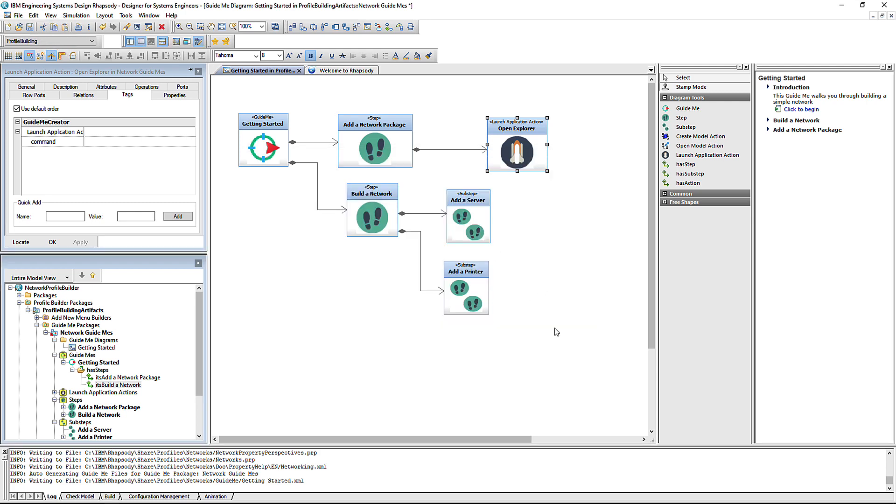
Save the model, refresh the Guide Me, and begin it to check the action in the Add a Network Package step
left_click(30, 27)
right_click(777, 151)
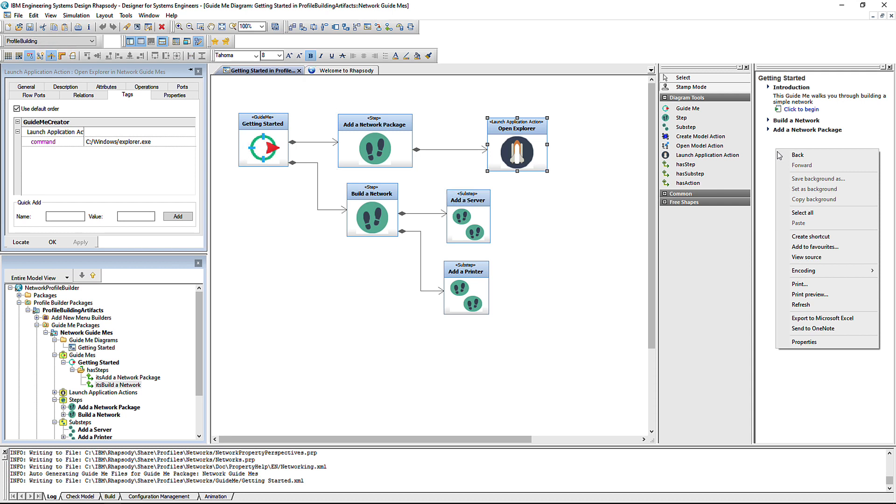
left_click(804, 304)
left_click(768, 121)
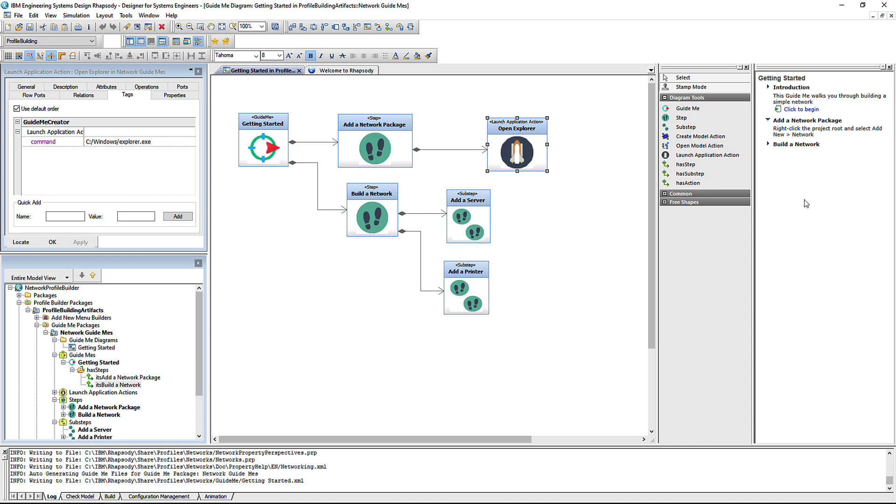
left_click(812, 111)
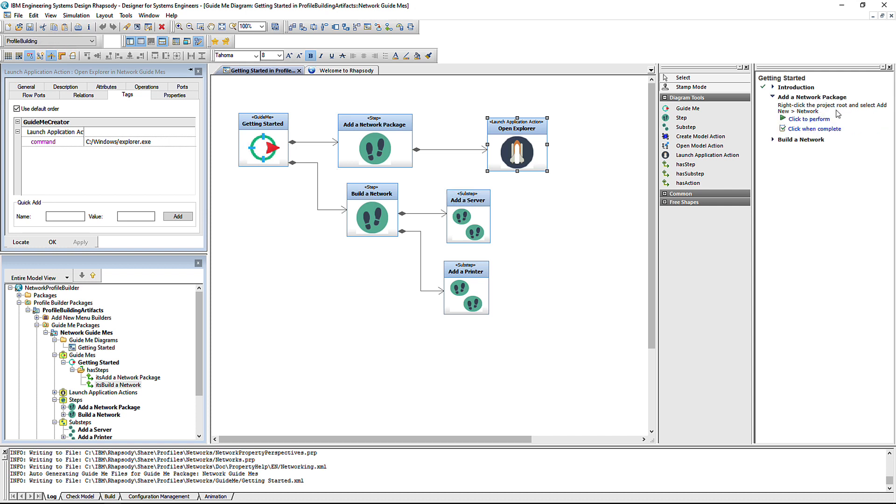
Test the Add a Network Package step in the Guide Me by performing its action, closing the launched Explorer window and completing the step
left_click(825, 120)
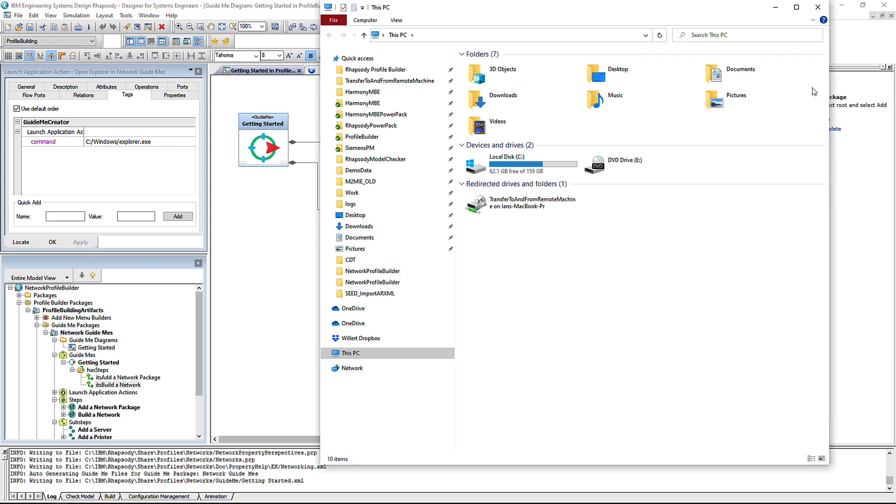
left_click(818, 8)
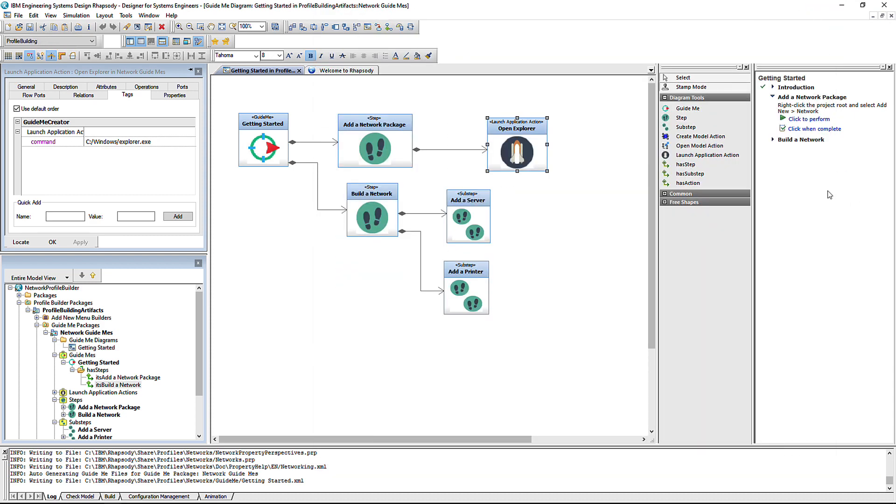
left_click(838, 134)
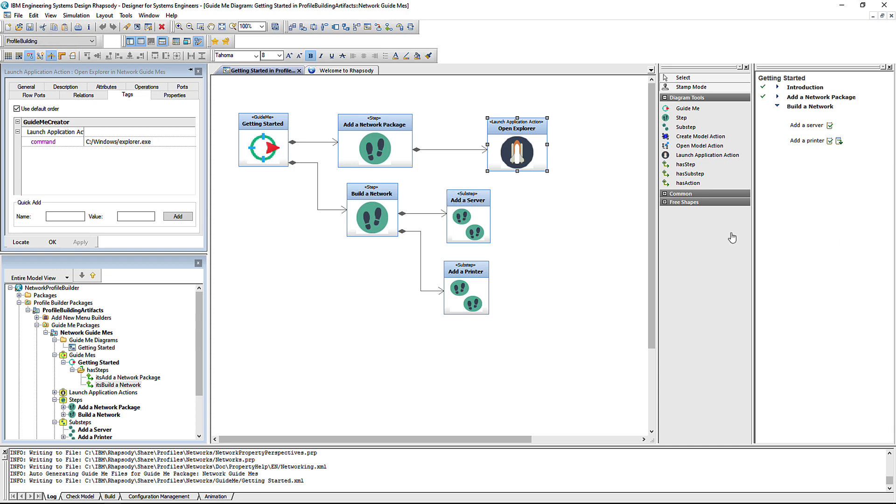
Format the Add a Network Package step's description with "Right-click" in bold and "project root" underlined, and apply the changes
left_click(376, 153)
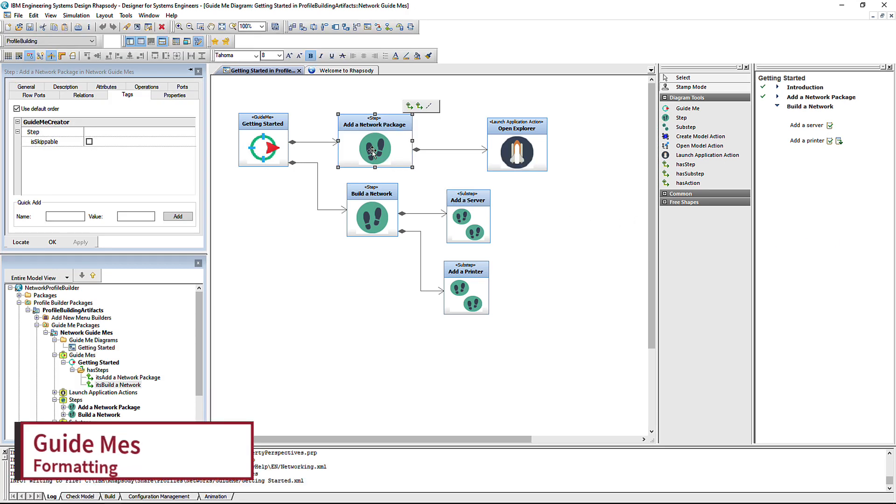
left_click(61, 87)
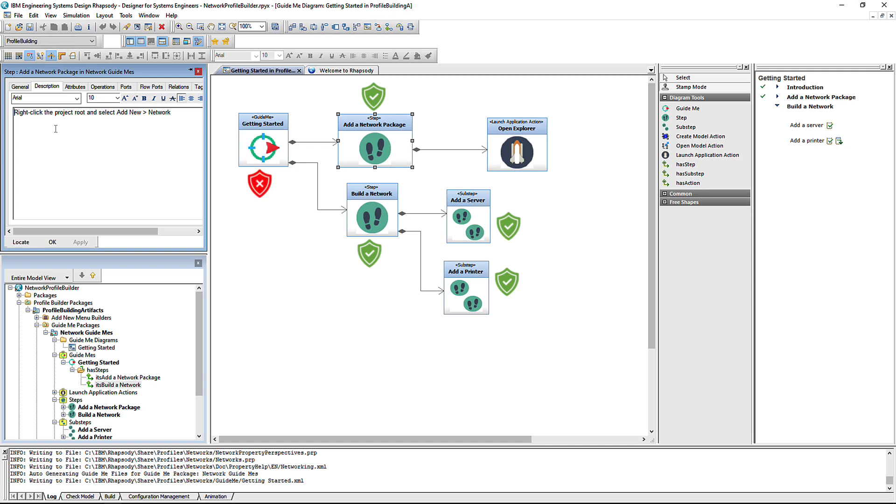
left_click_drag(14, 113, 88, 113)
left_click(144, 98)
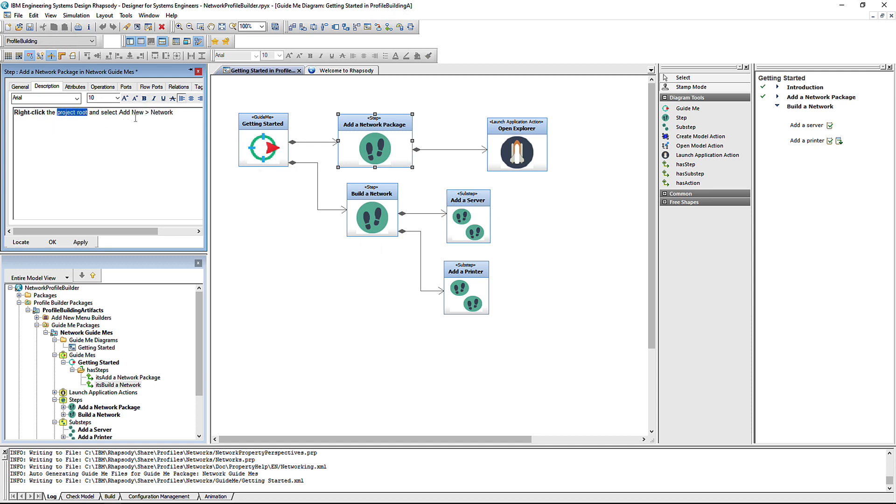
left_click(163, 98)
left_click(80, 241)
Refresh the Guide Me and expand the Add a Network Package step to check its description formatting
right_click(786, 162)
left_click(803, 321)
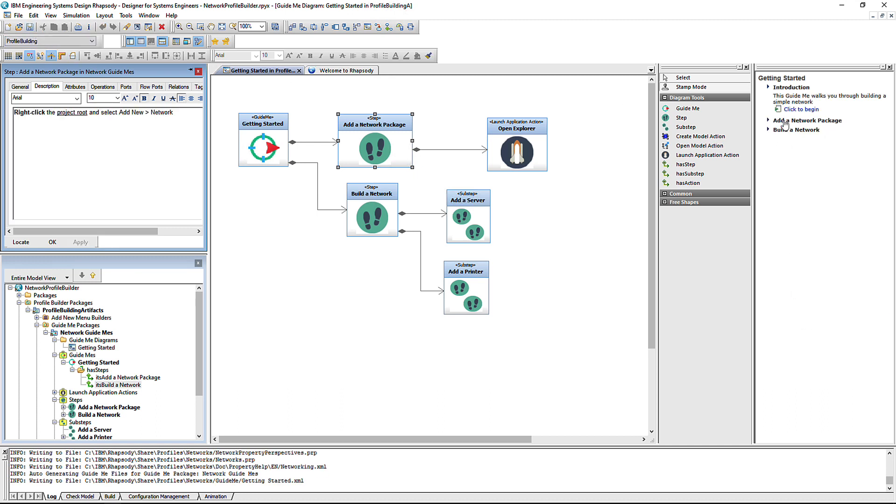
left_click(768, 121)
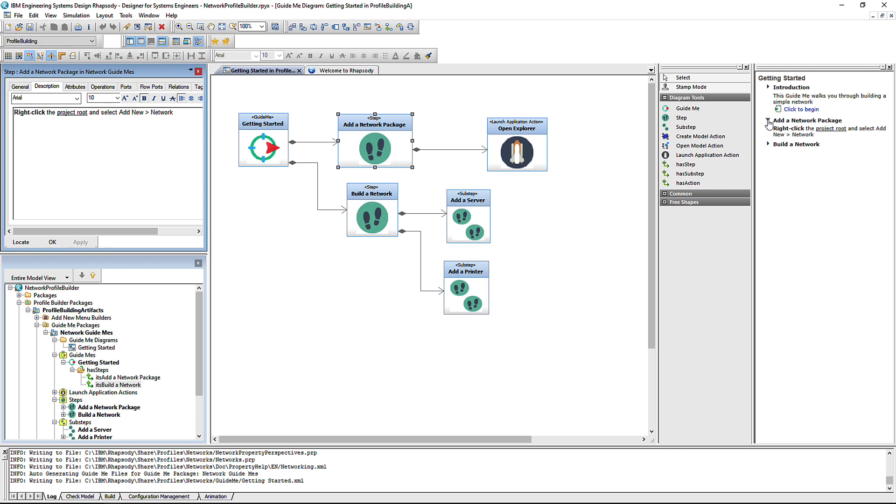